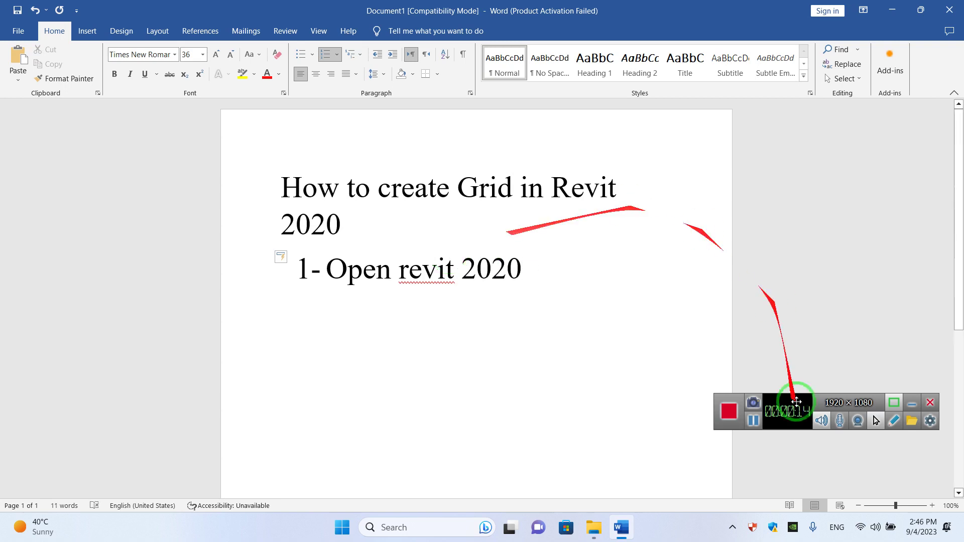
# Minimize the Word tutorial outline to reveal the Windows desktop
pyautogui.click(621, 529)
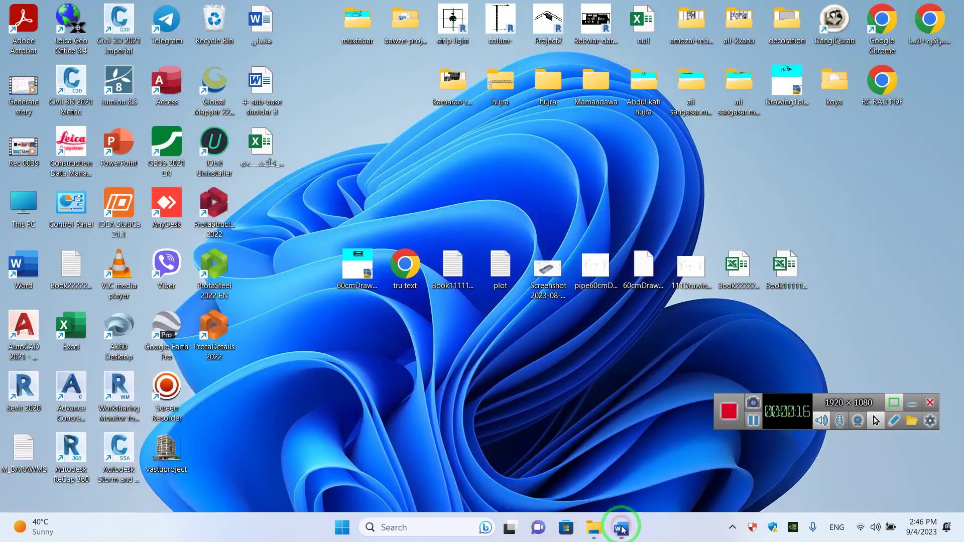
# Launch Revit 2020 from its desktop shortcut and wait for the Home screen
pyautogui.doubleClick(32, 396)
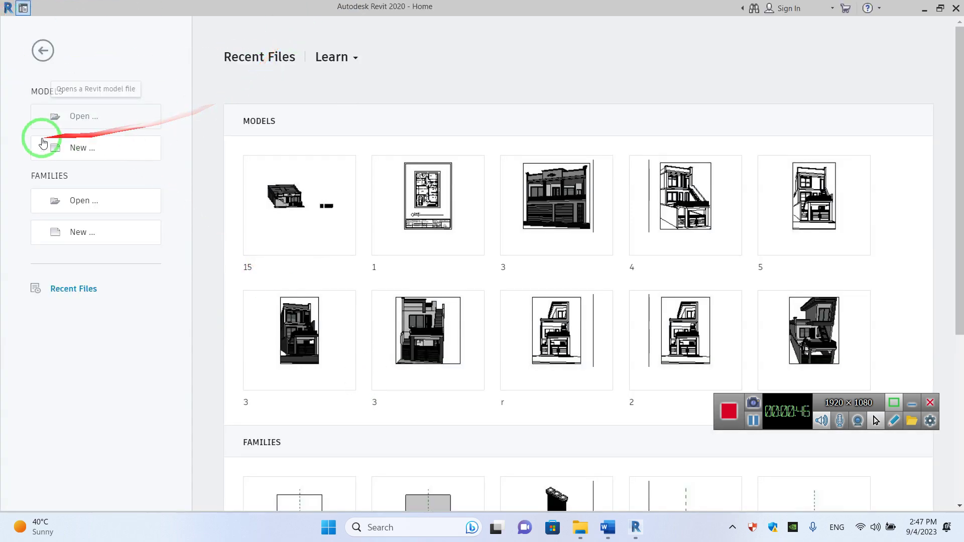
# Create a new project from the Architectural Template
pyautogui.click(80, 153)
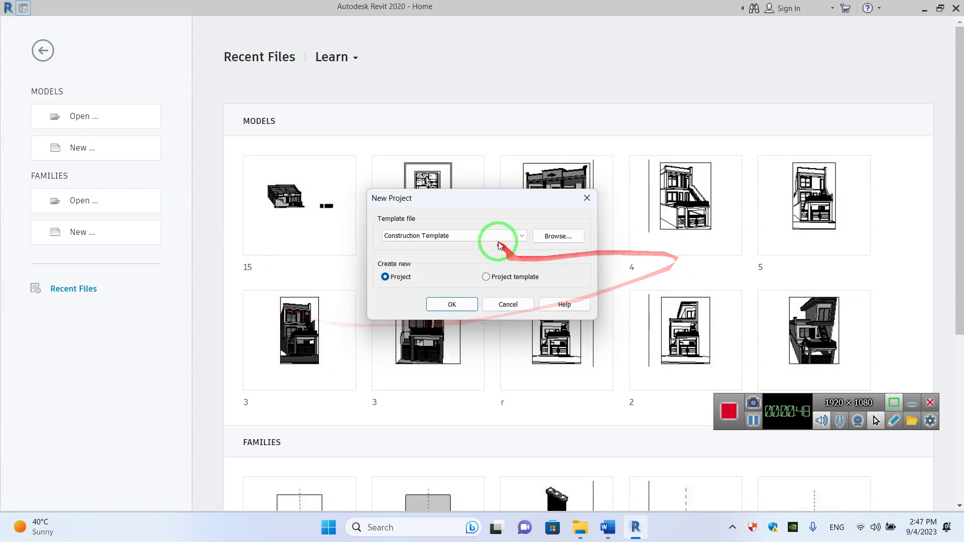
pyautogui.click(485, 238)
pyautogui.click(423, 267)
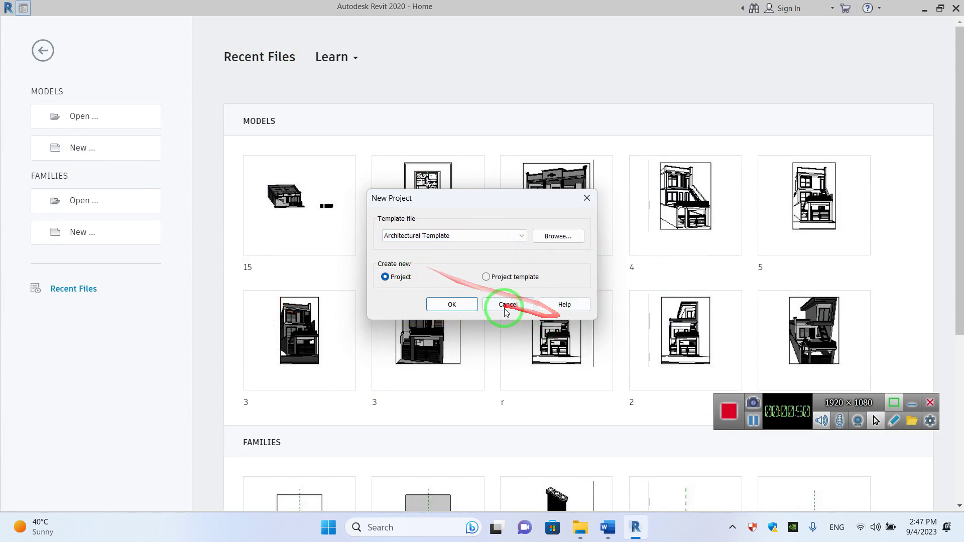
pyautogui.click(451, 304)
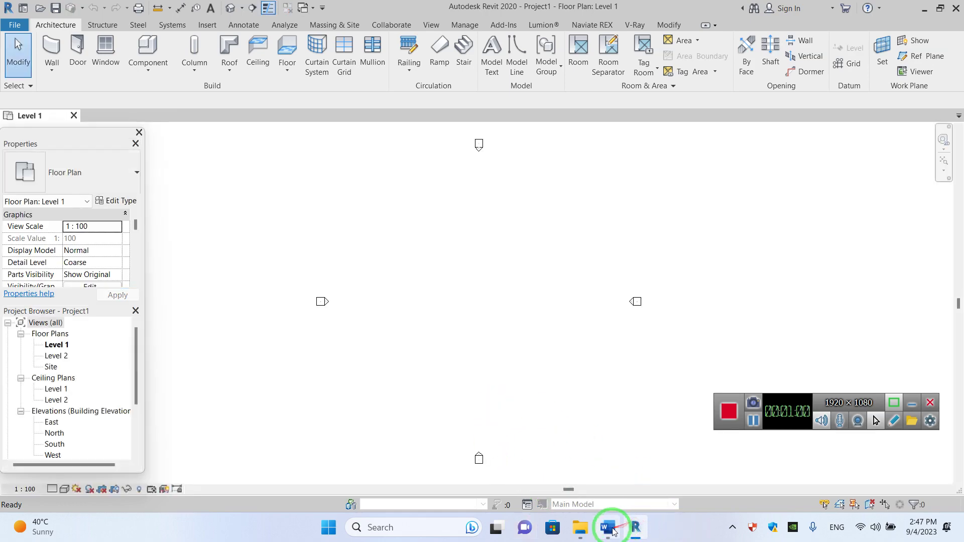
# Add '2- Change Unit' to the Word outline and switch back to Revit
pyautogui.click(607, 526)
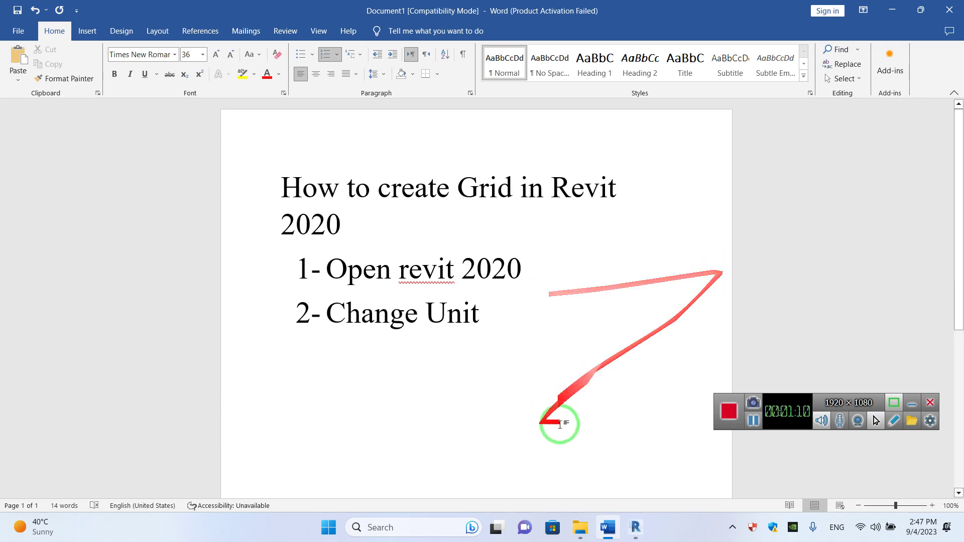
pyautogui.click(612, 527)
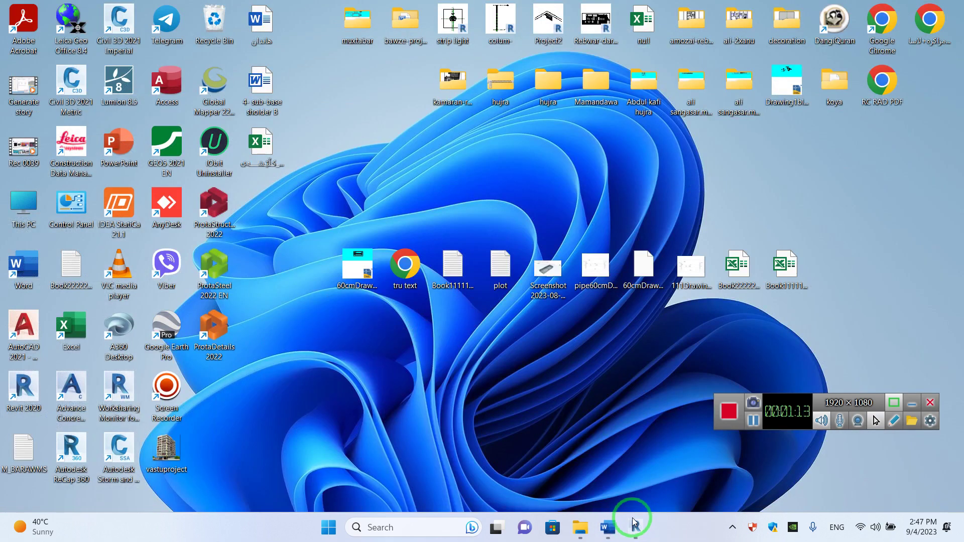
# Set project length units to Meters, 2 decimal places, symbol m, then return to Word
pyautogui.click(631, 524)
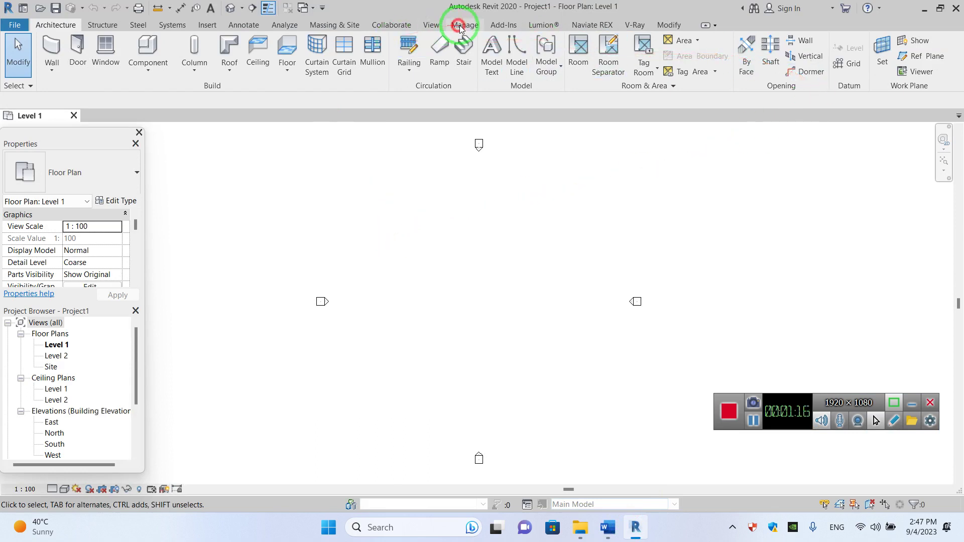
pyautogui.click(465, 25)
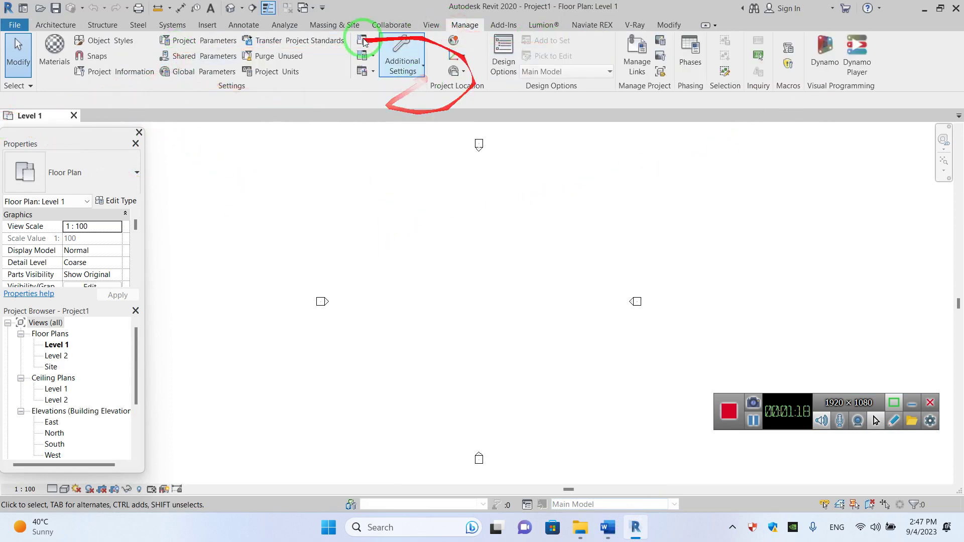
pyautogui.click(253, 73)
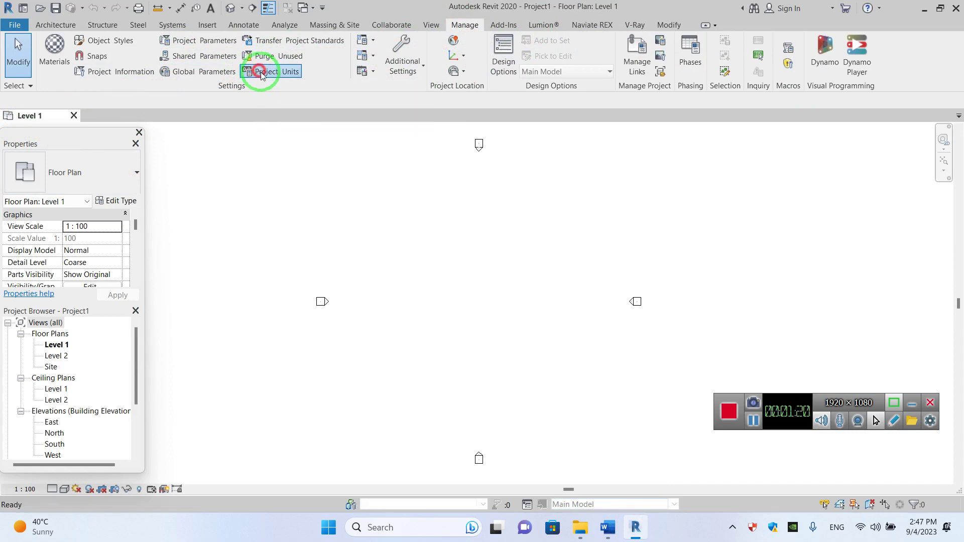
pyautogui.click(520, 174)
pyautogui.click(516, 193)
pyautogui.click(485, 238)
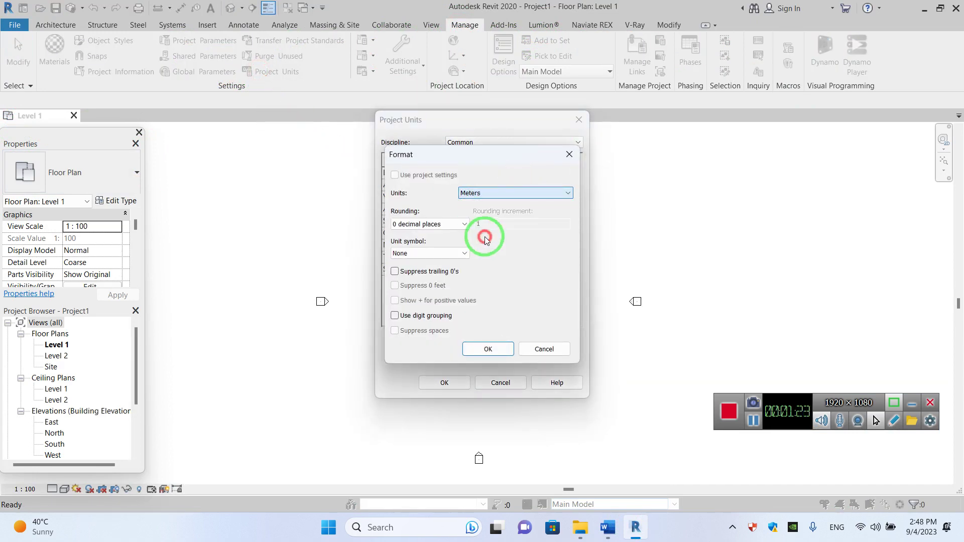
pyautogui.click(502, 192)
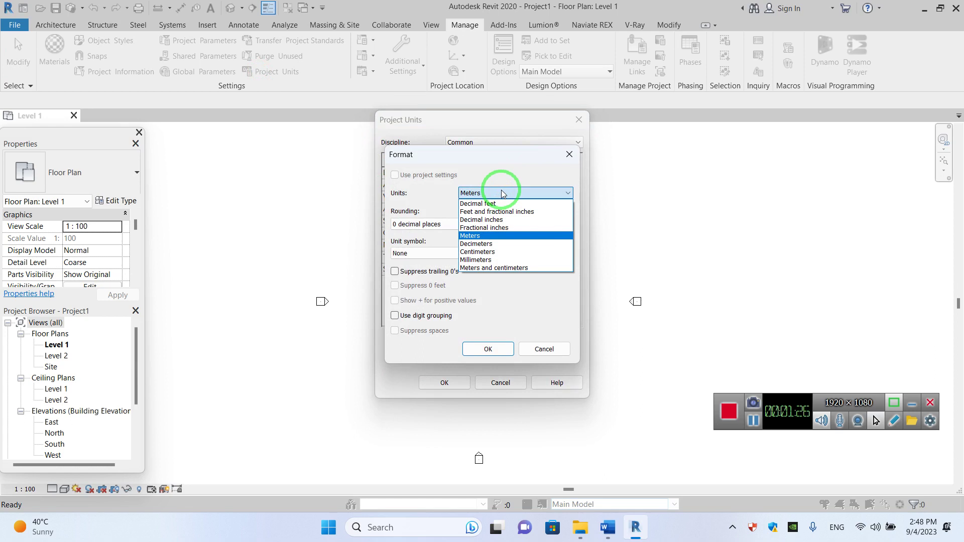
pyautogui.click(477, 236)
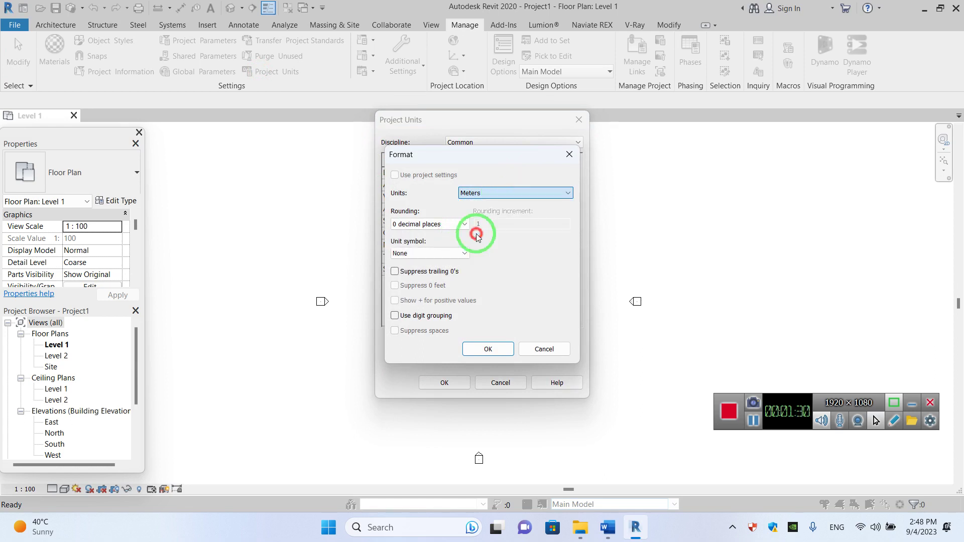
pyautogui.click(431, 224)
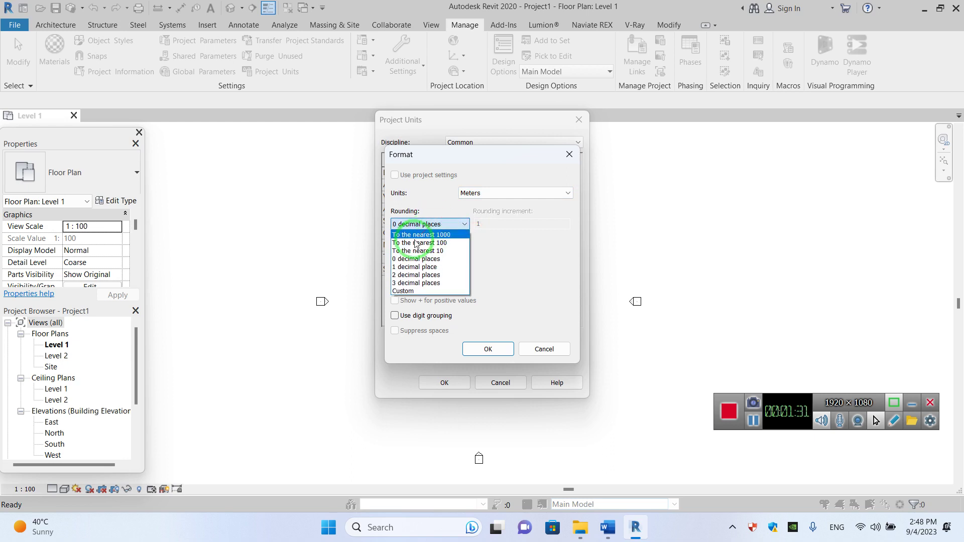
pyautogui.click(408, 276)
pyautogui.click(431, 253)
pyautogui.click(405, 268)
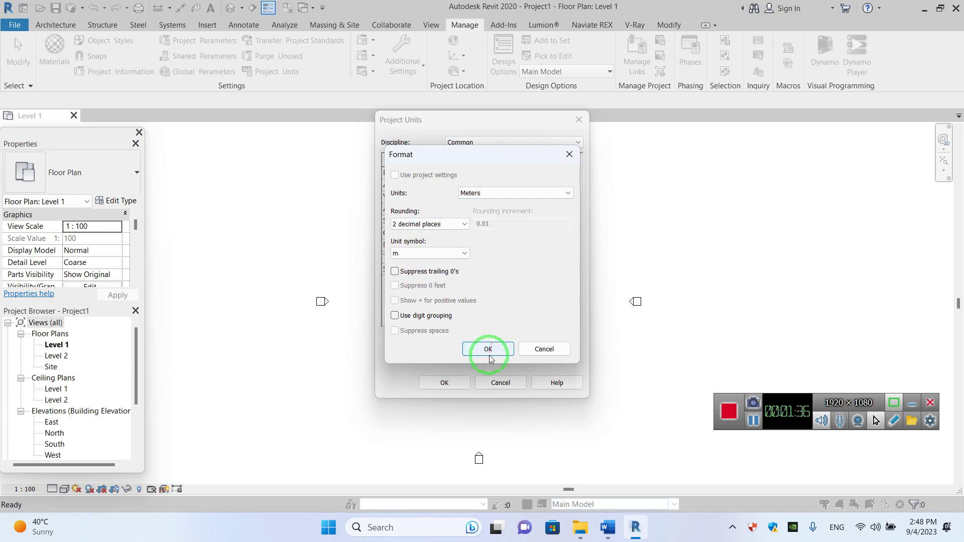
pyautogui.click(487, 350)
pyautogui.click(450, 383)
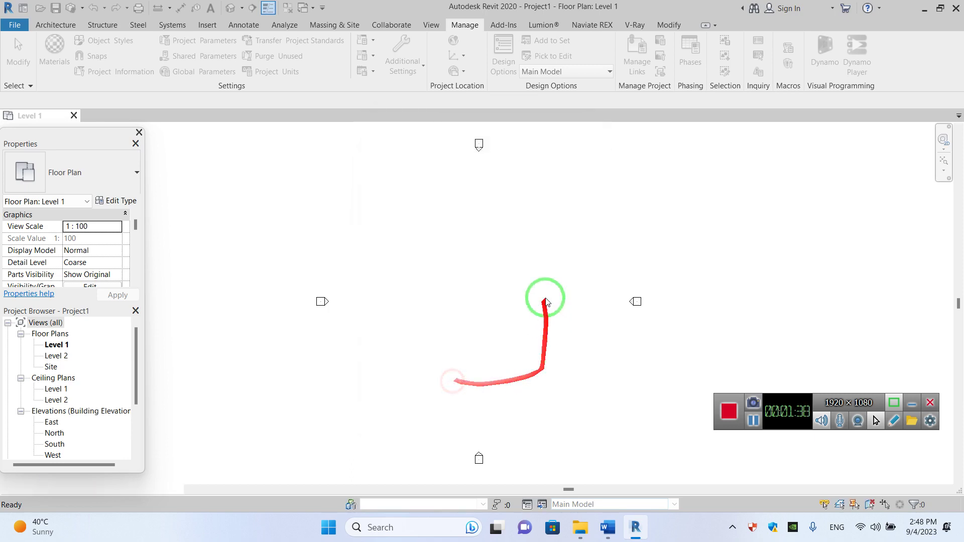
pyautogui.click(608, 525)
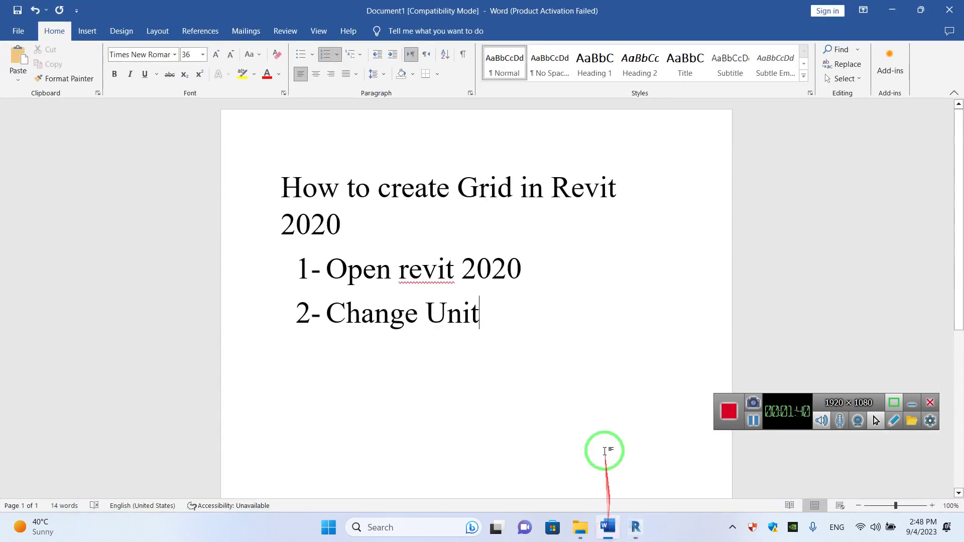
# Add step '3- Create Grid in Revit' to the Word outline and return to Revit
pyautogui.press('Return')
pyautogui.write('Create Grid in Revit')
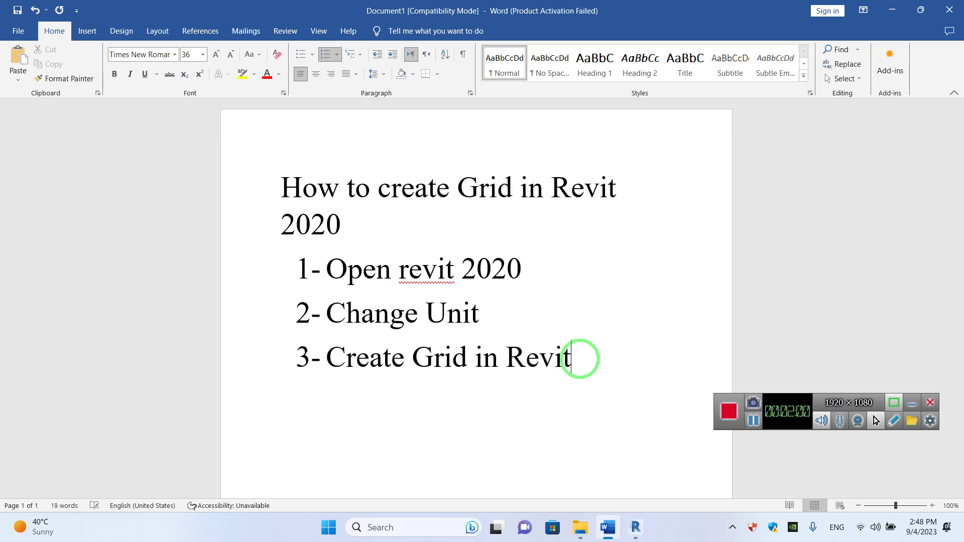
pyautogui.click(643, 533)
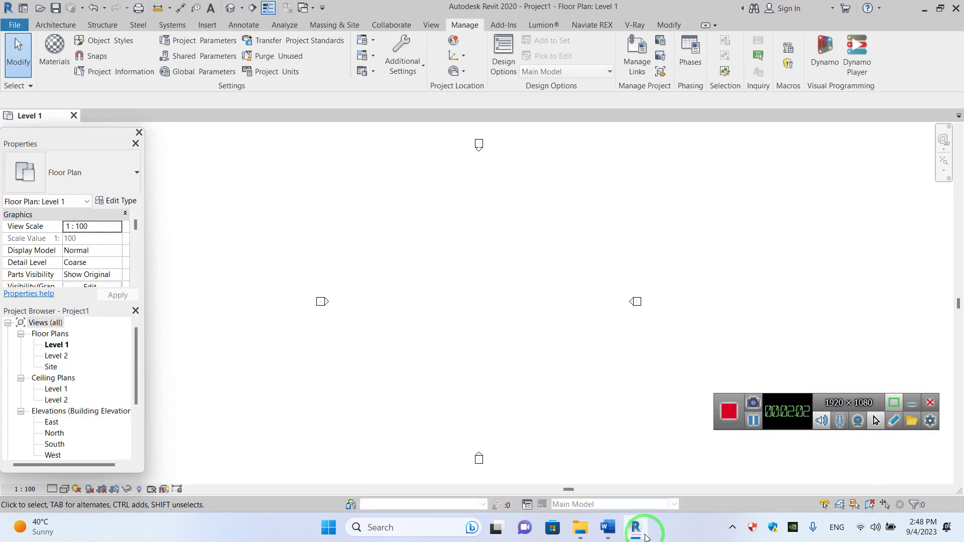
# Restore Revit, browse the ribbon tabs, and activate the Architecture Grid tool
pyautogui.click(635, 533)
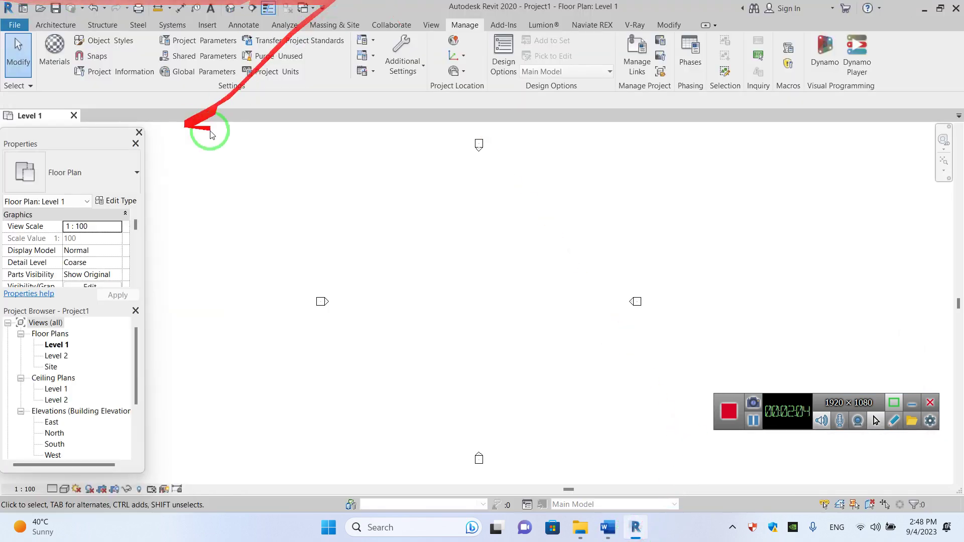
pyautogui.click(55, 25)
pyautogui.click(103, 25)
pyautogui.click(139, 24)
pyautogui.click(172, 25)
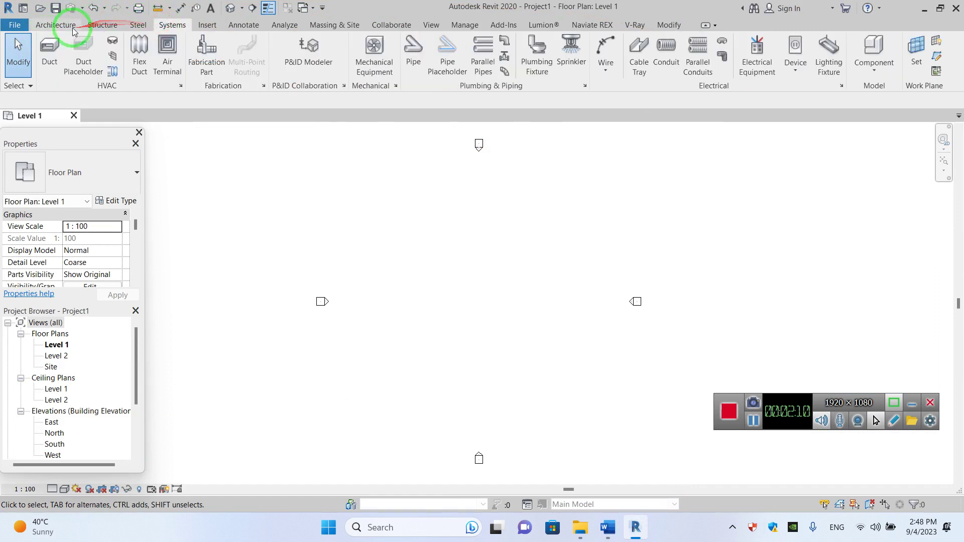
pyautogui.click(55, 25)
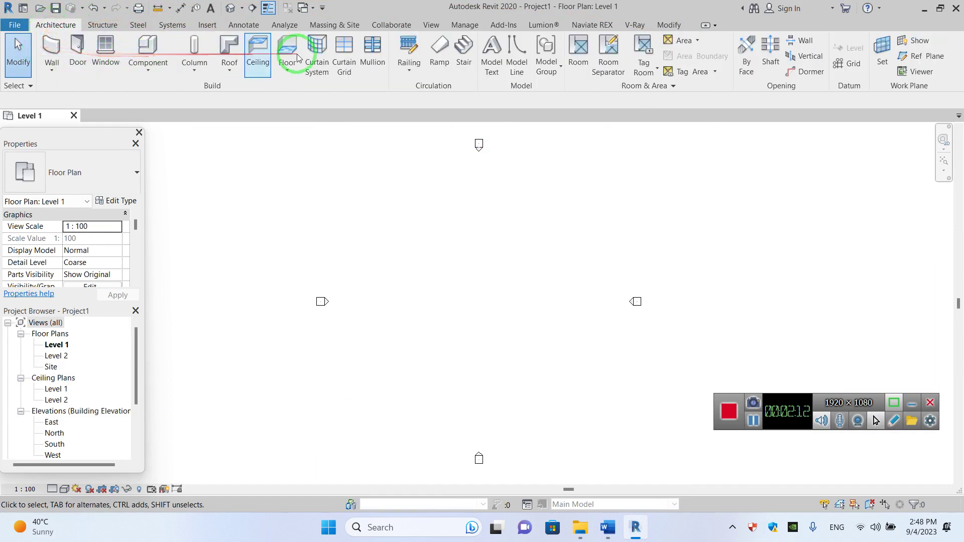
pyautogui.click(846, 62)
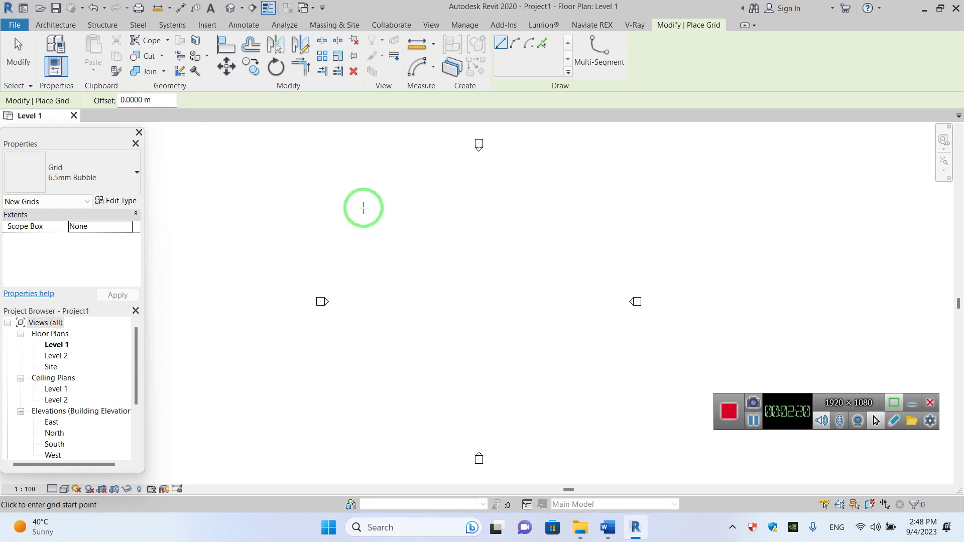
# Draw four parallel vertical grids 1–4, spaced 9, 9 and 11 m apart
pyautogui.click(376, 368)
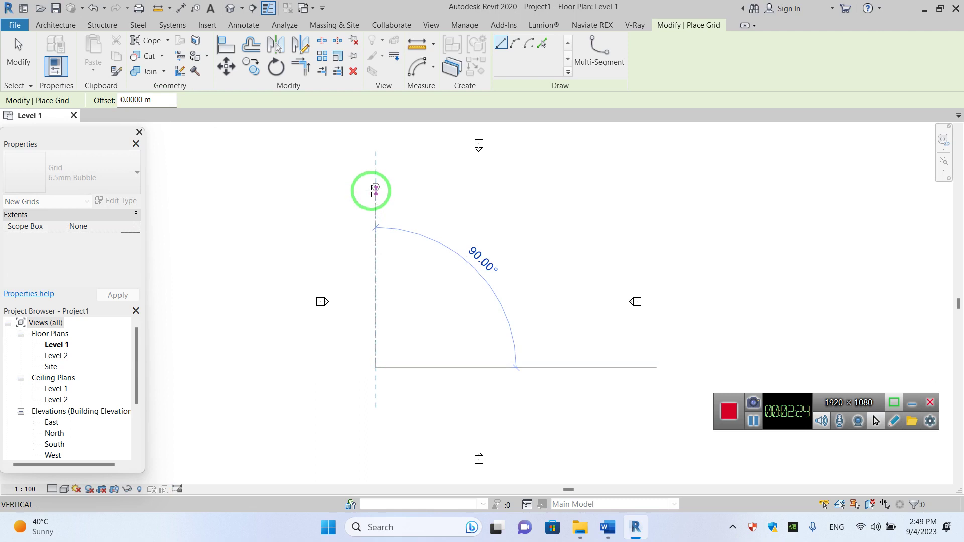
pyautogui.click(373, 190)
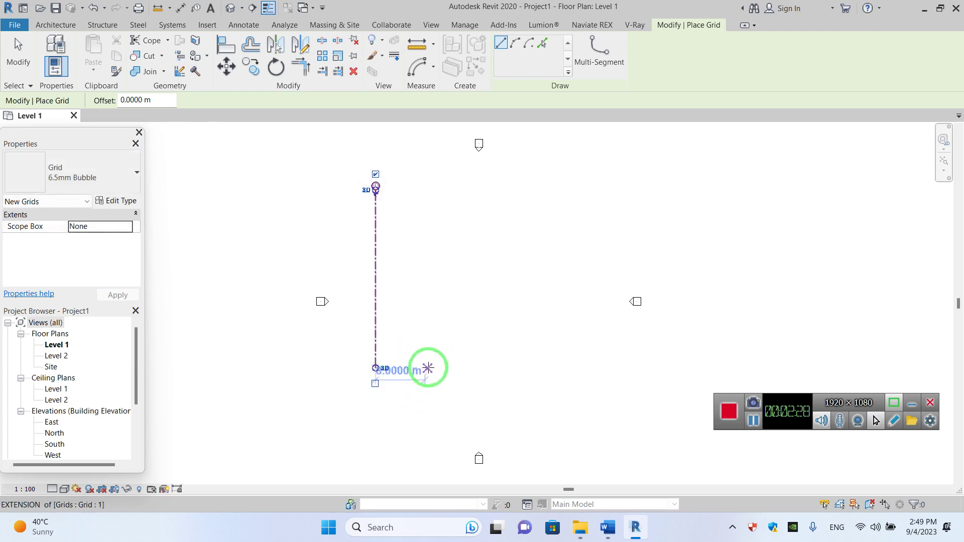
pyautogui.click(428, 368)
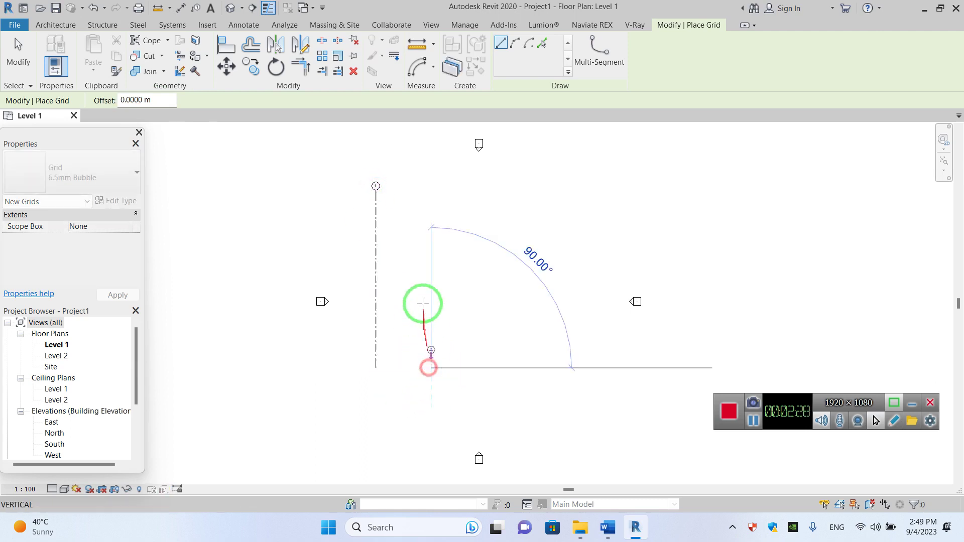
pyautogui.click(431, 190)
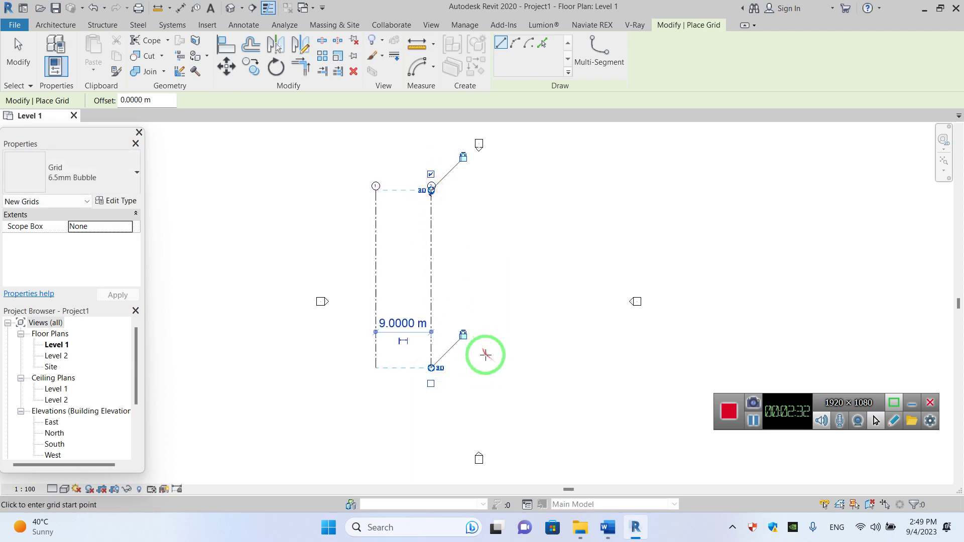
pyautogui.click(487, 368)
pyautogui.click(487, 190)
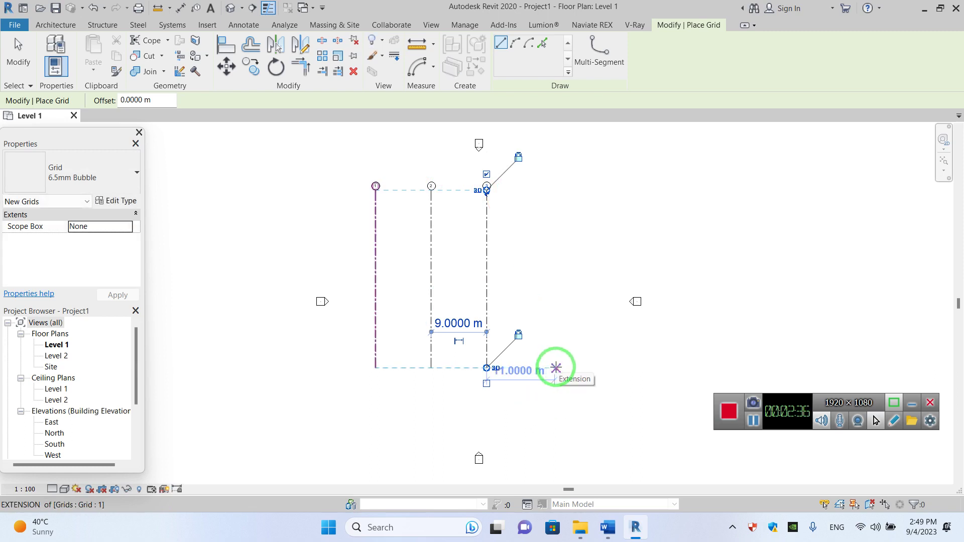
pyautogui.click(555, 368)
pyautogui.click(554, 190)
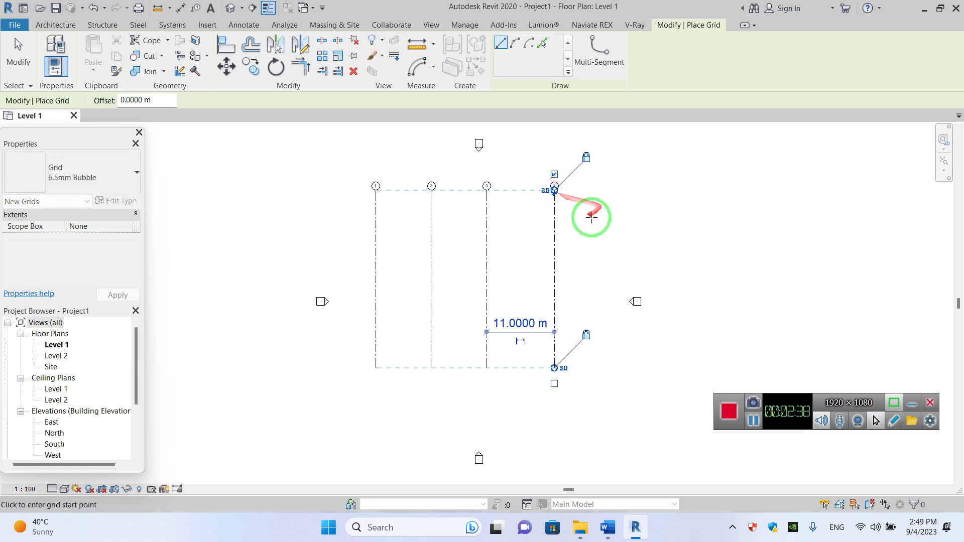
# Draw a horizontal grid across the vertical grids and begin editing its label
pyautogui.scroll(2, 366, 214)
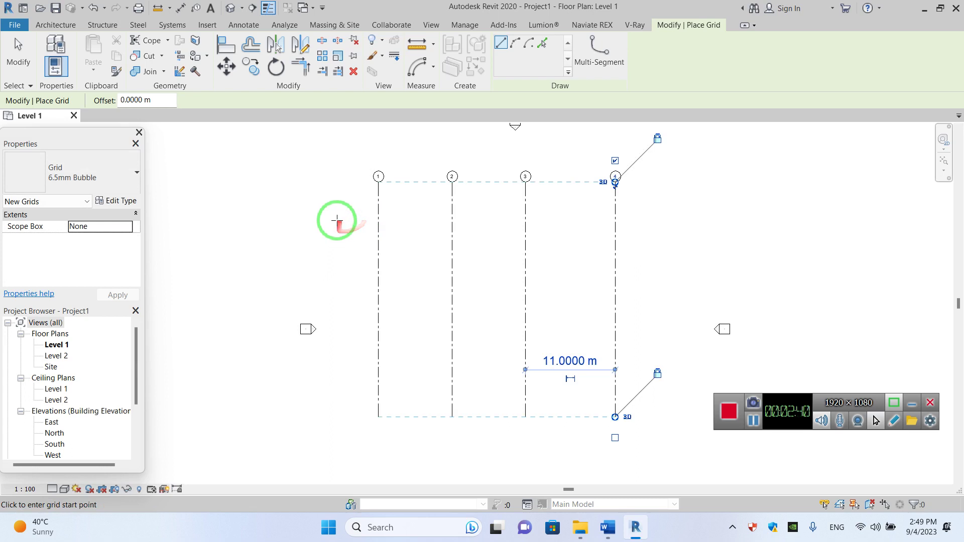
pyautogui.click(336, 219)
pyautogui.click(644, 218)
pyautogui.scroll(2, 652, 220)
pyautogui.press('Escape')
pyautogui.press('Escape')
pyautogui.click(652, 221)
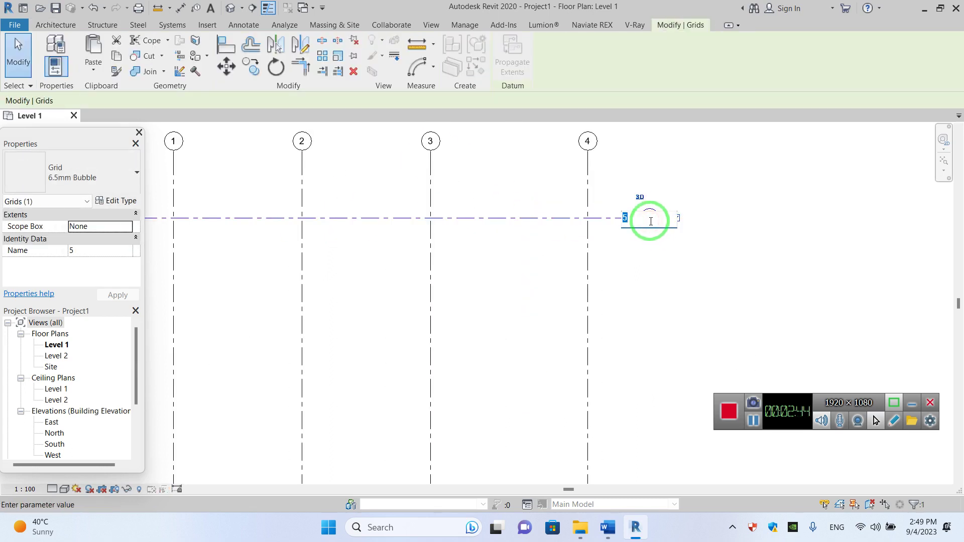
pyautogui.write('A')
# Rename the horizontal grid to A and select it
pyautogui.click(628, 303)
pyautogui.scroll(-1, 638, 287)
pyautogui.click(638, 287)
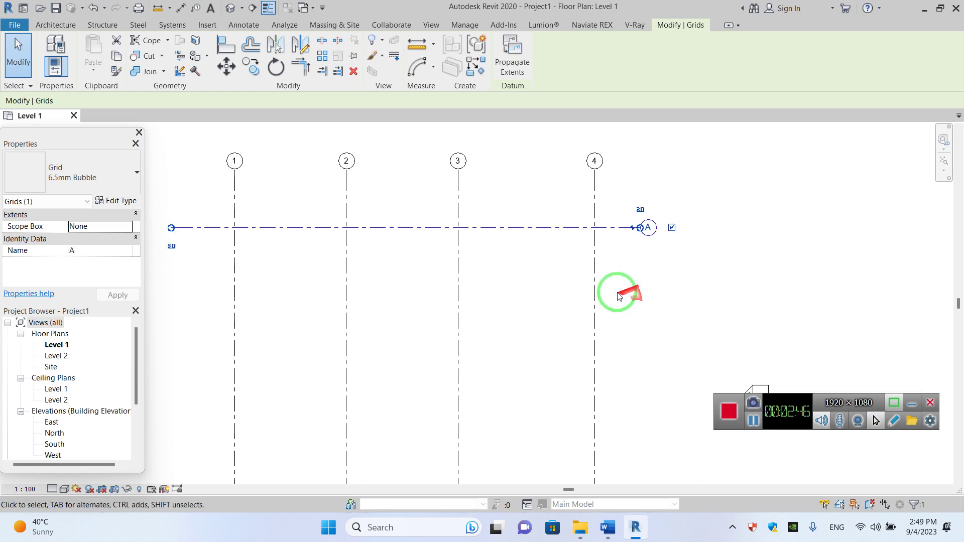
pyautogui.click(542, 229)
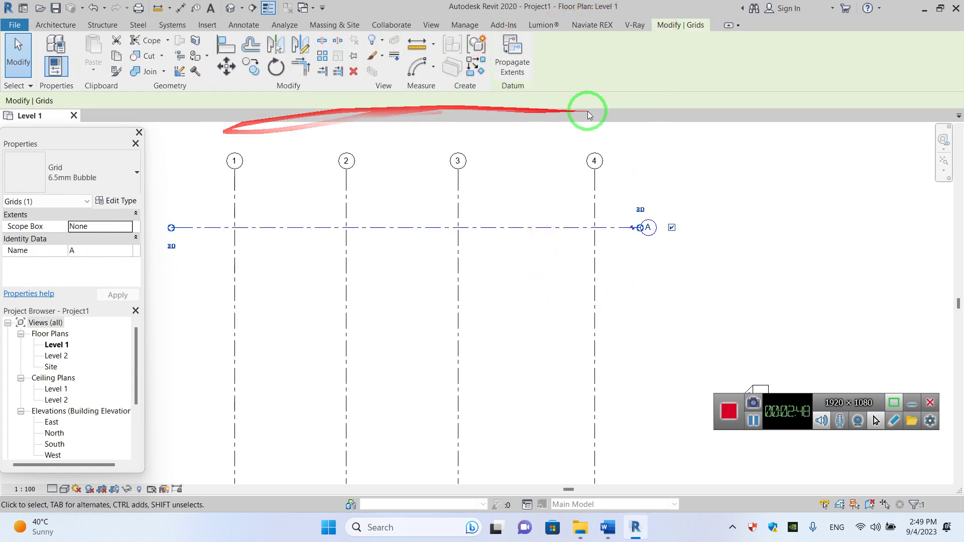
pyautogui.click(532, 241)
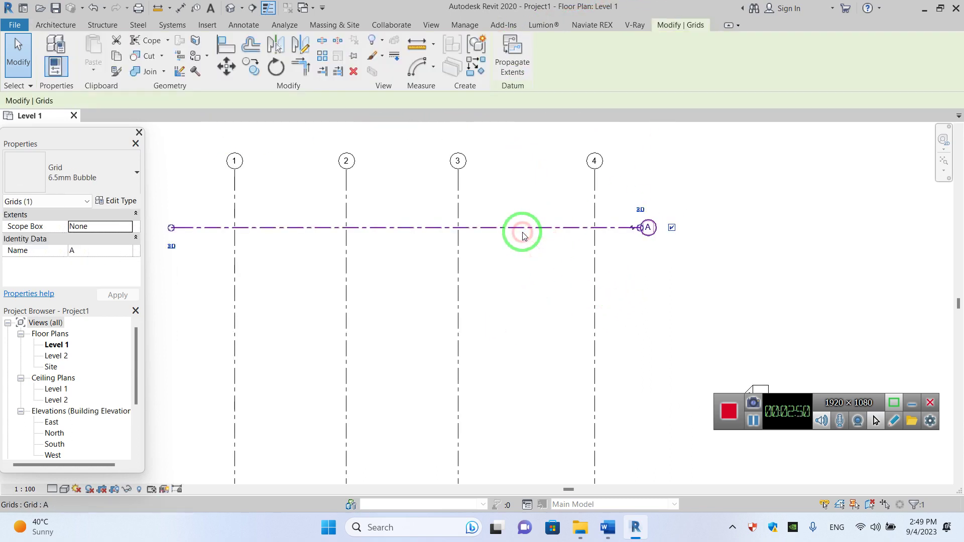
# Using Create Similar with Pick Lines, add grids B and C at 3 m and D and E at 6 m offsets
pyautogui.click(475, 53)
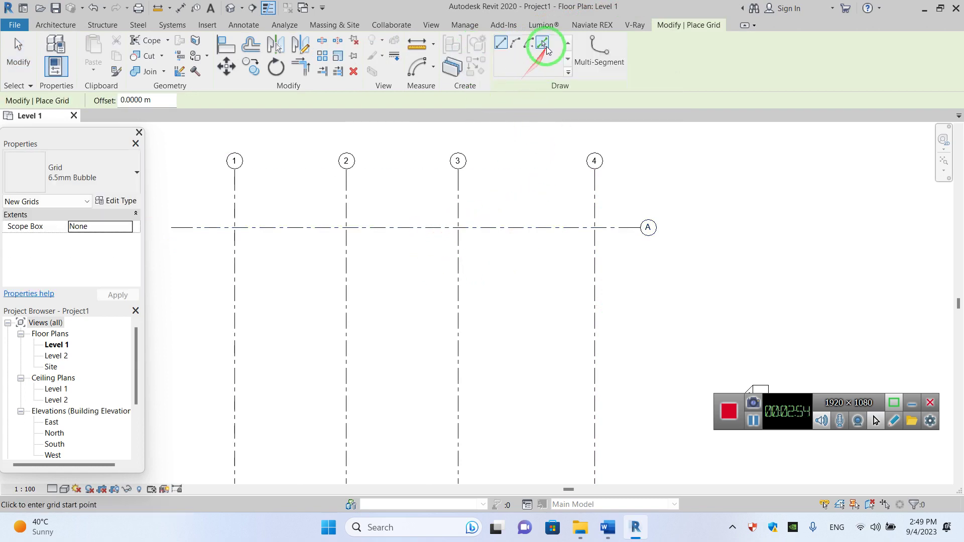
pyautogui.click(542, 42)
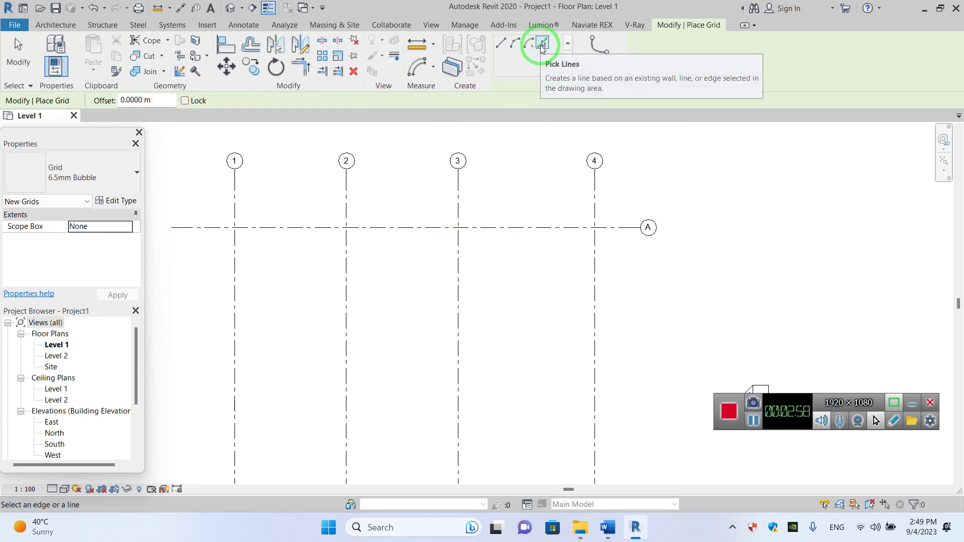
pyautogui.doubleClick(126, 100)
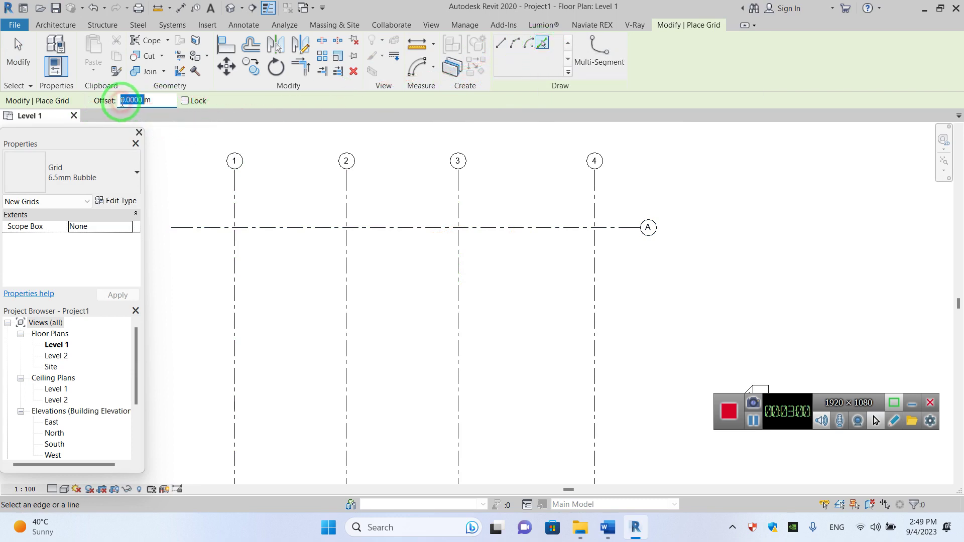
pyautogui.write('3')
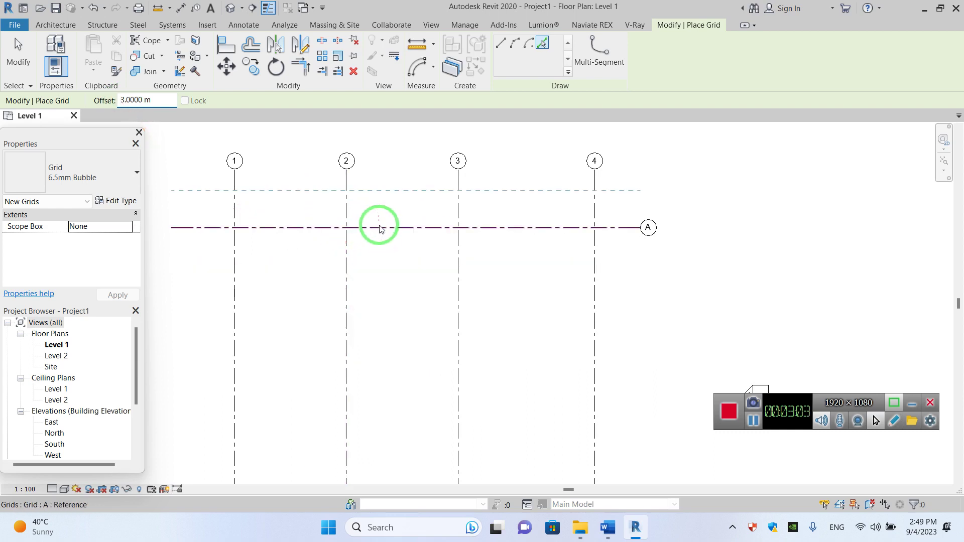
pyautogui.click(383, 232)
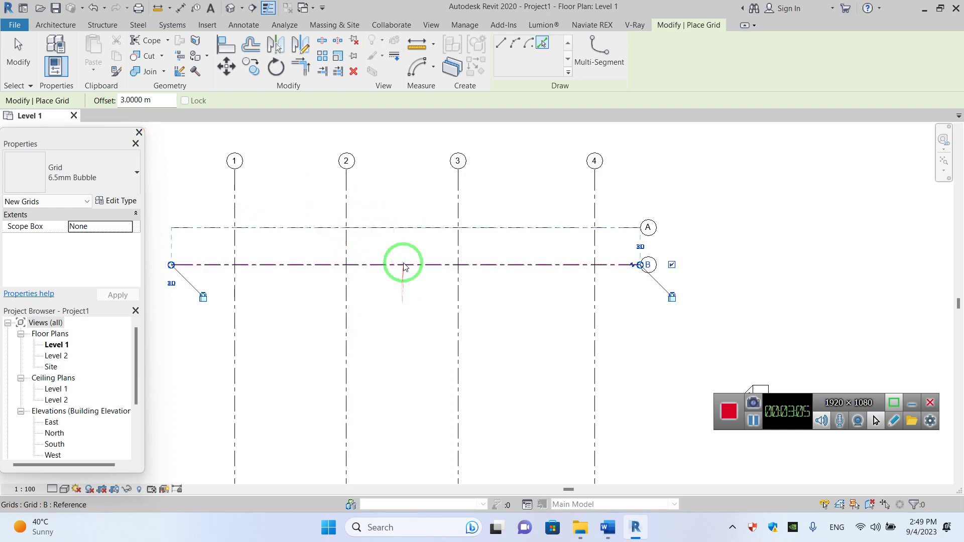
pyautogui.click(404, 266)
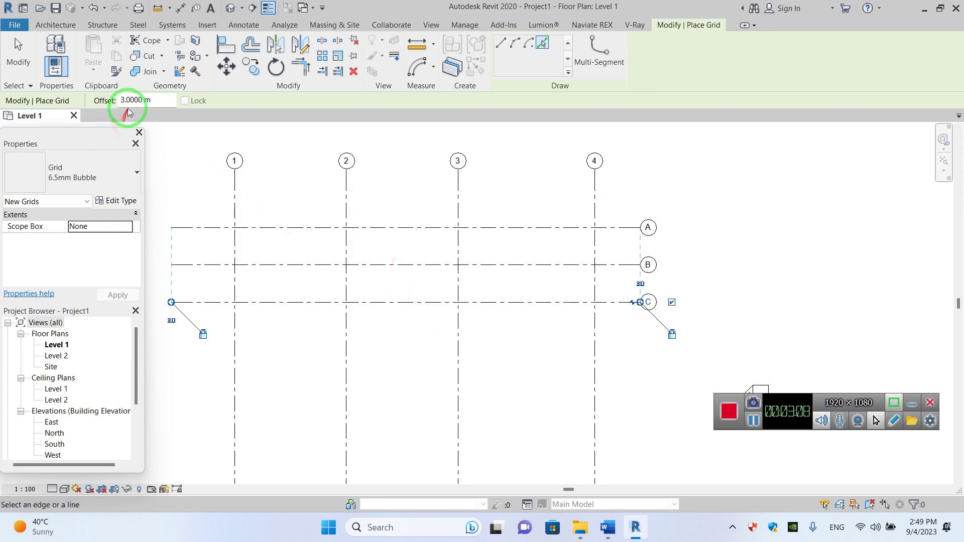
pyautogui.write('6')
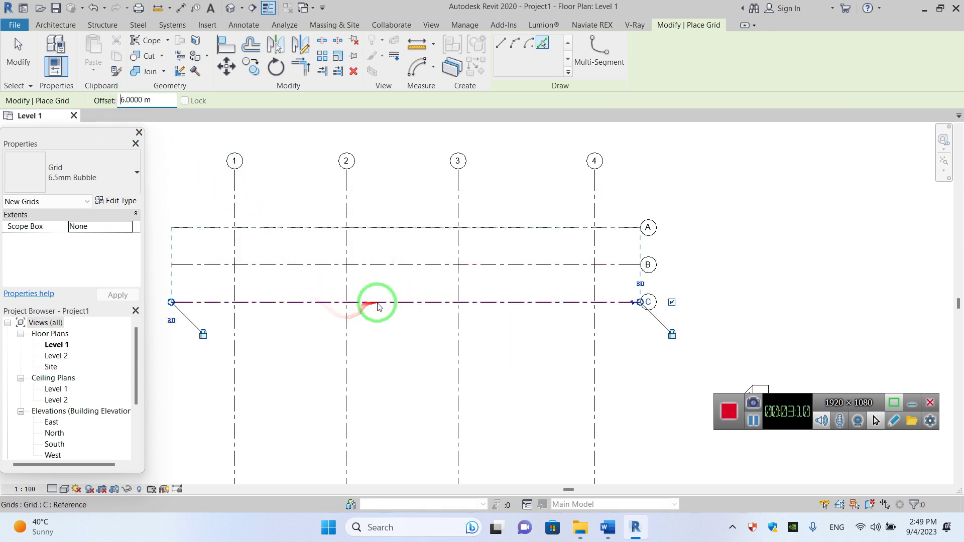
pyautogui.click(377, 302)
pyautogui.scroll(-1, 386, 346)
pyautogui.click(388, 327)
pyautogui.scroll(-1, 392, 334)
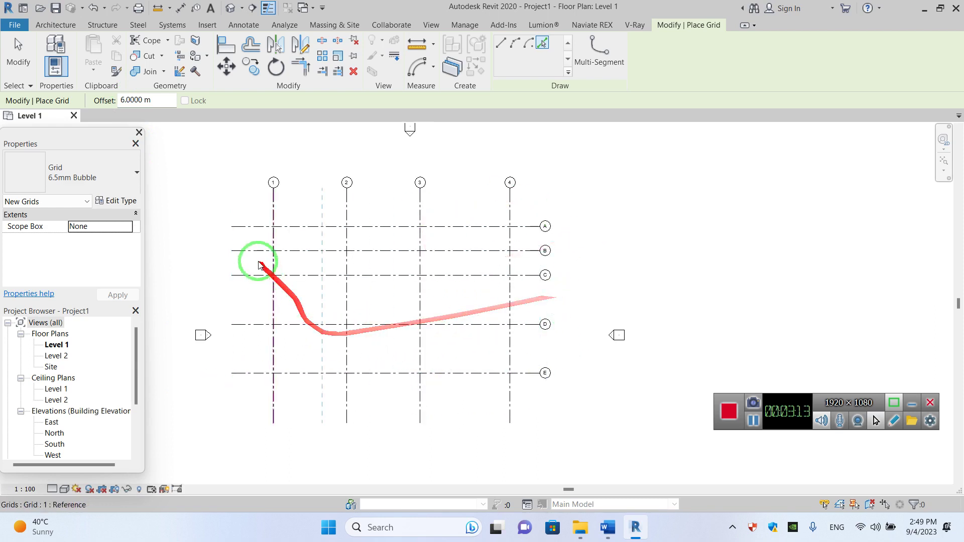
pyautogui.scroll(1, 273, 274)
# Pick two more lines to add grids G and H, then select grid C
pyautogui.click(327, 274)
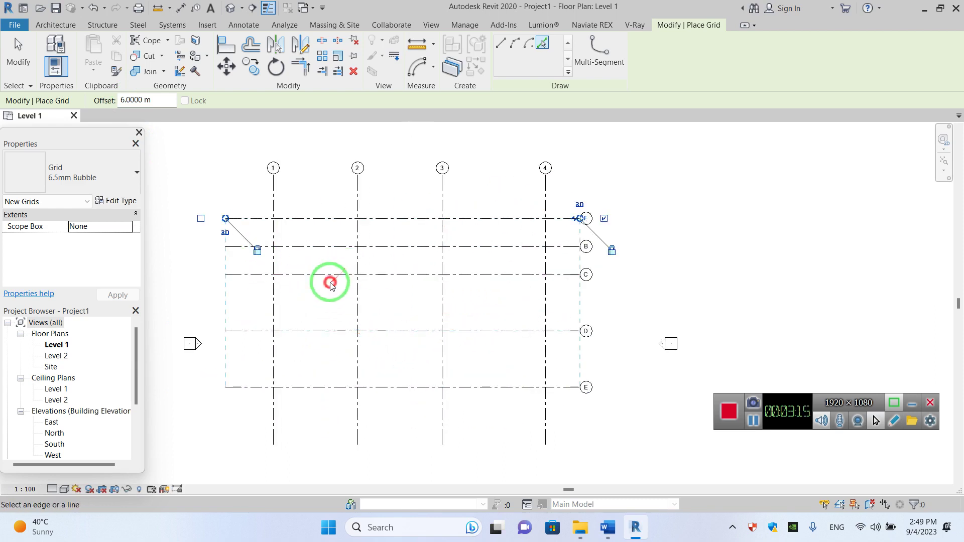
pyautogui.click(443, 313)
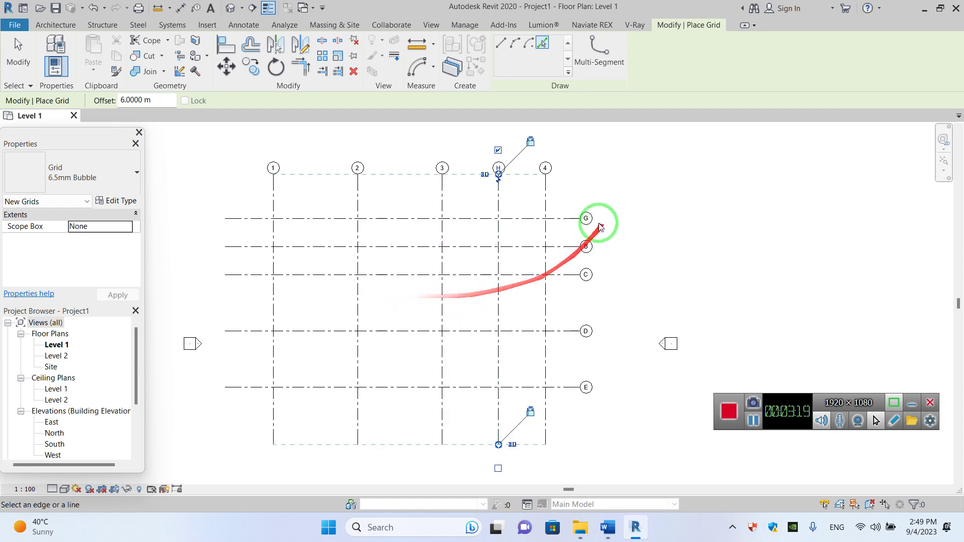
pyautogui.press('Escape')
pyautogui.press('Escape')
pyautogui.scroll(2, 399, 266)
pyautogui.click(397, 268)
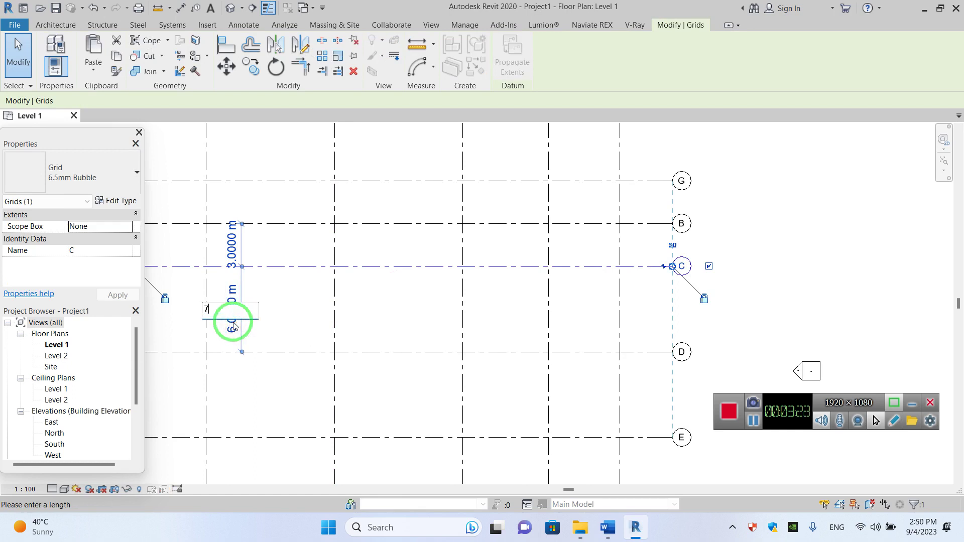
# Set grid C's spacing to 7 m and grid 2's spacing to 5 m
pyautogui.press('Return')
pyautogui.click(253, 370)
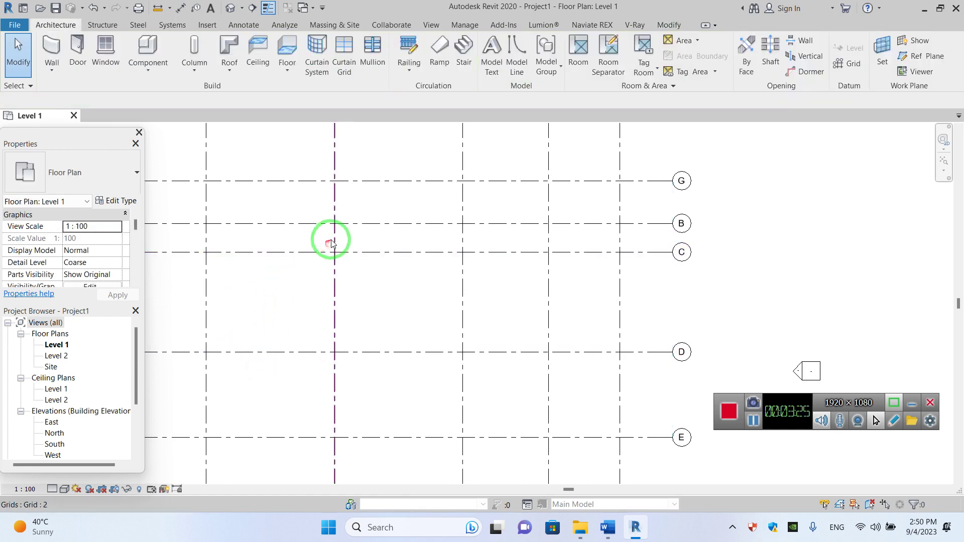
pyautogui.click(332, 242)
pyautogui.click(278, 434)
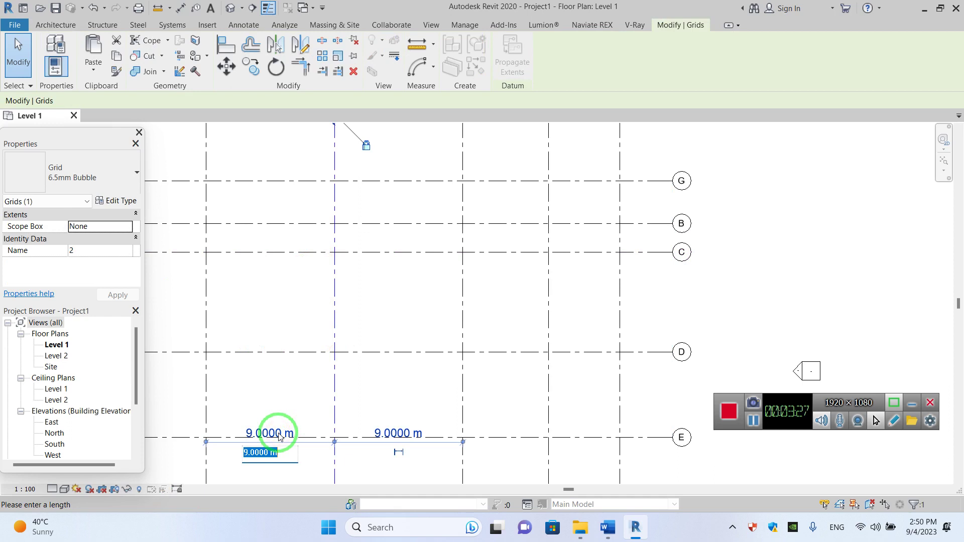
pyautogui.press('Return')
pyautogui.click(415, 344)
# Hide grid 2's top bubble so it shows only at the bottom
pyautogui.scroll(-5, 355, 295)
pyautogui.click(273, 193)
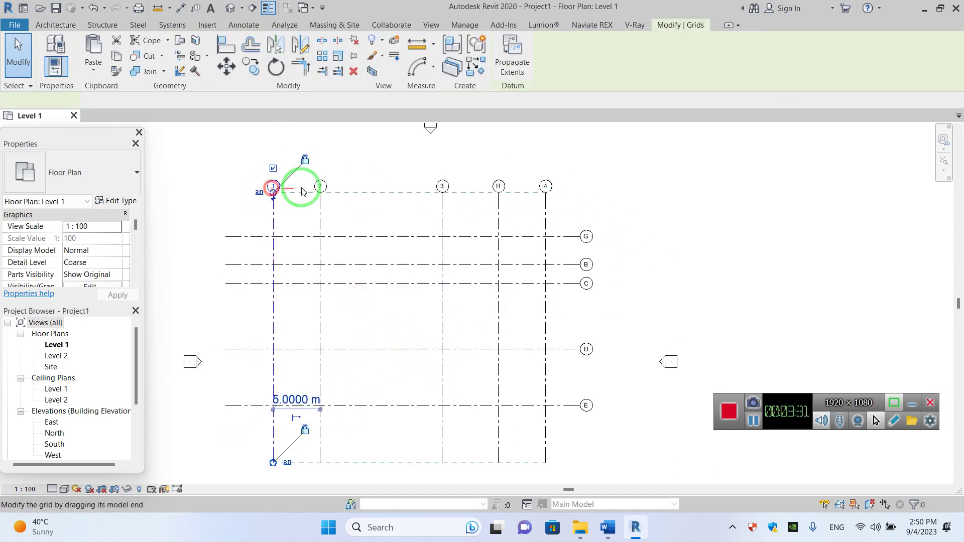
pyautogui.scroll(-2, 349, 201)
pyautogui.scroll(1, 291, 171)
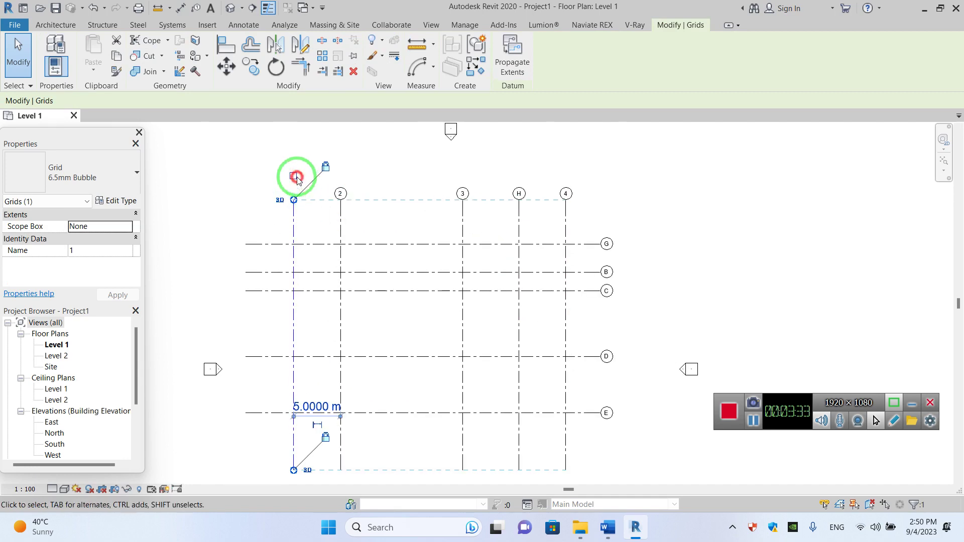
pyautogui.scroll(-2, 296, 179)
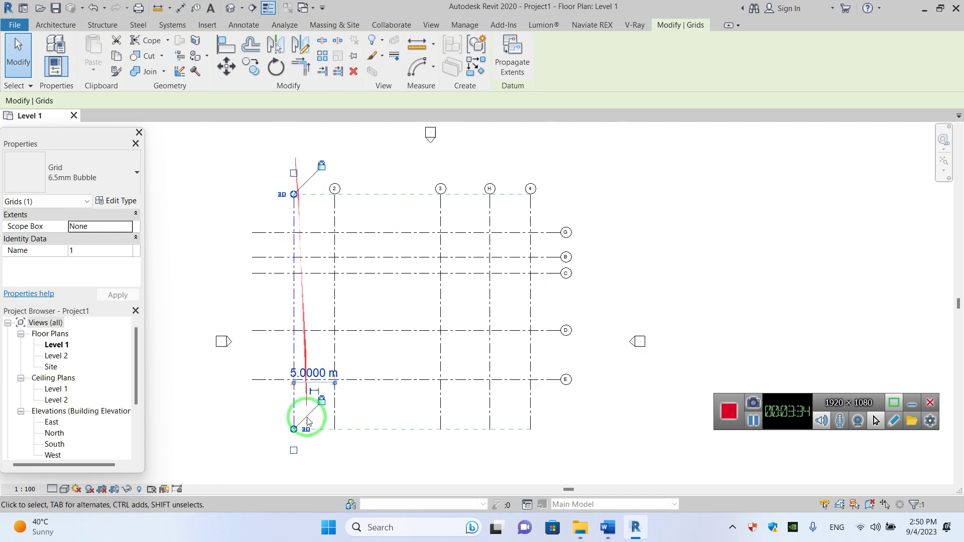
pyautogui.scroll(1, 332, 189)
pyautogui.click(328, 195)
pyautogui.click(324, 166)
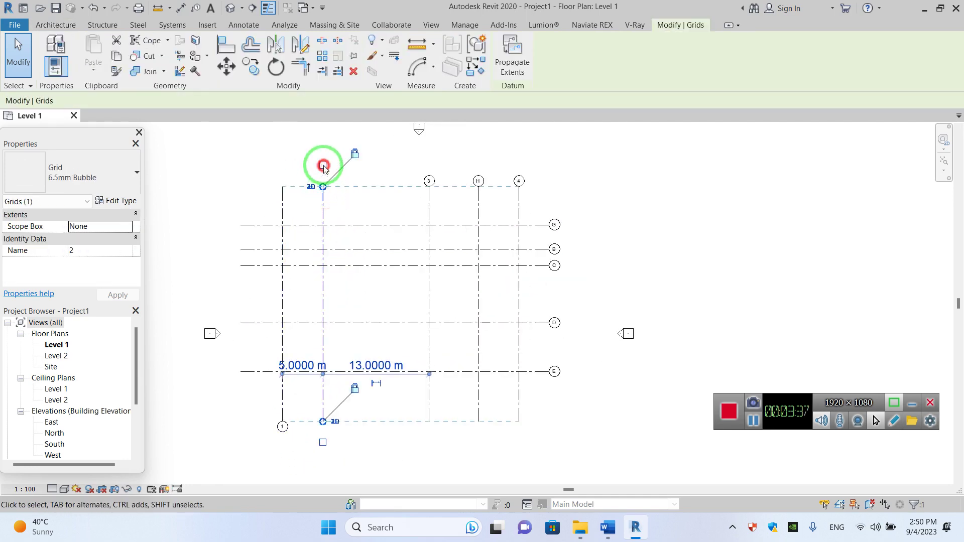
pyautogui.click(370, 430)
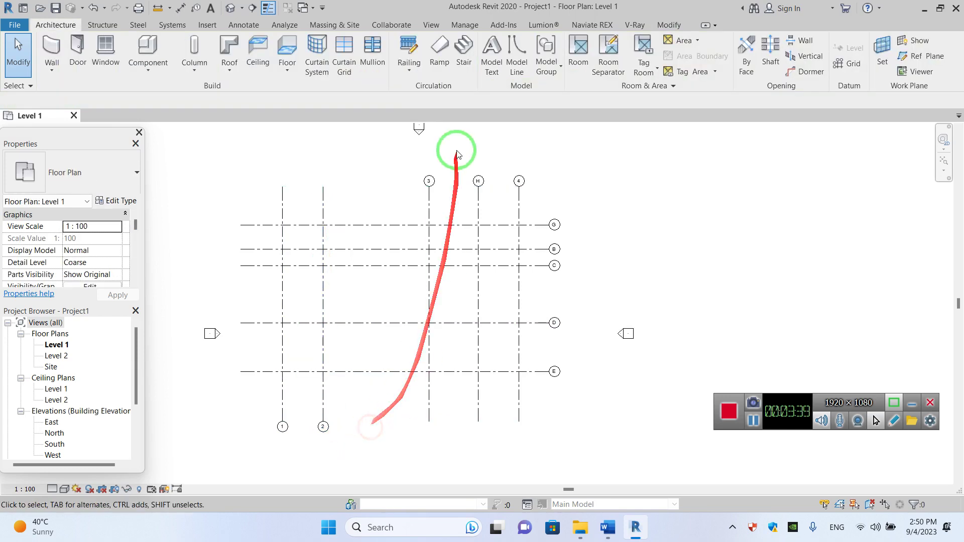
# Hide the top bubble of grid H after checking grid 3
pyautogui.click(431, 187)
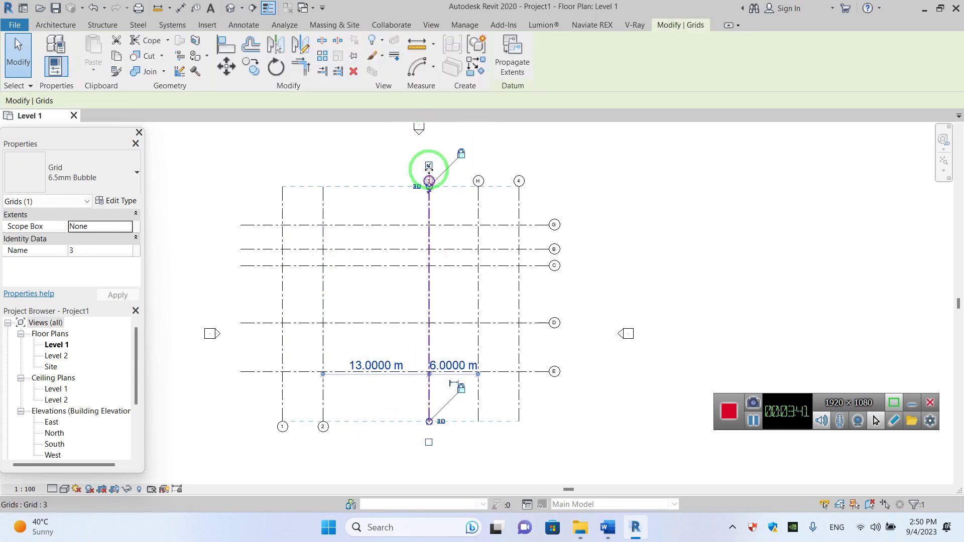
pyautogui.click(453, 436)
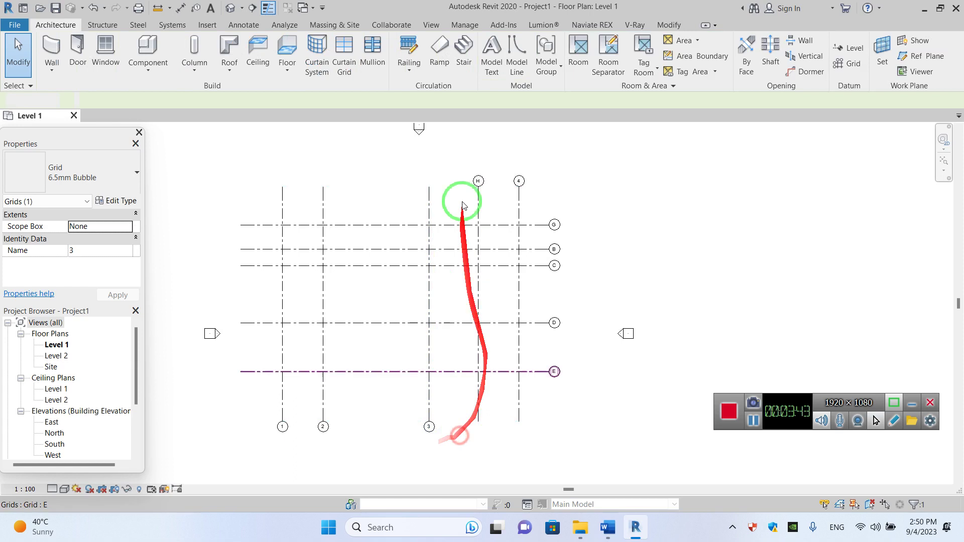
pyautogui.click(478, 181)
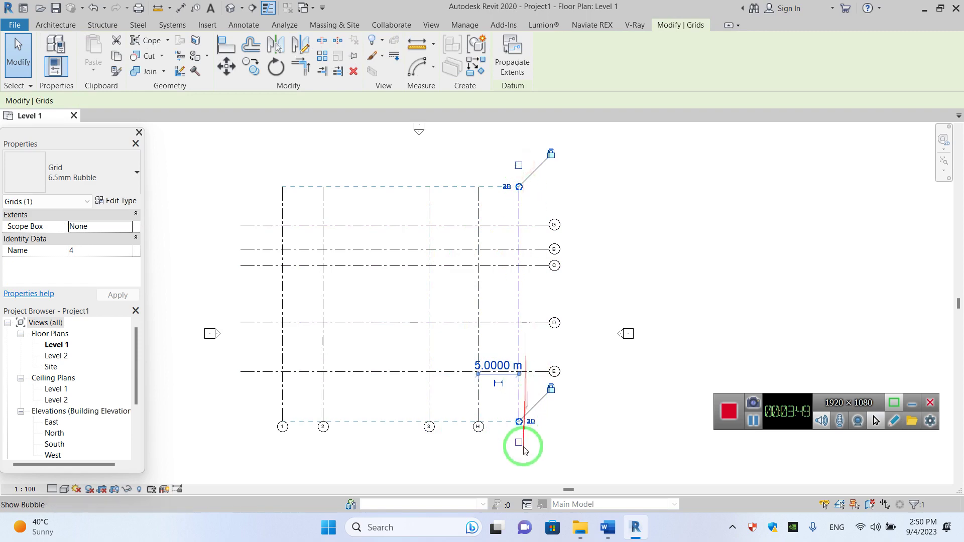
pyautogui.click(581, 301)
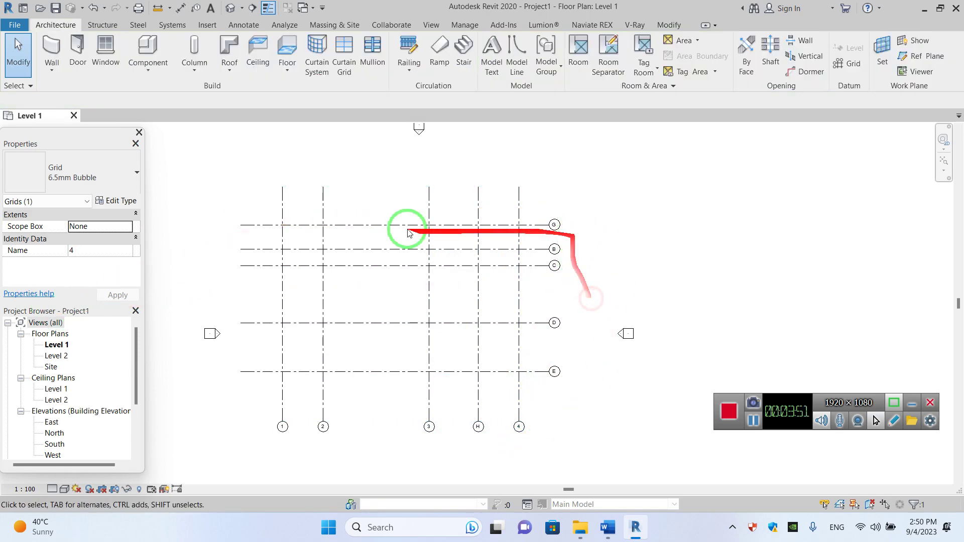
# Hide grid D's left bubble and show its right bubble
pyautogui.click(542, 225)
pyautogui.click(573, 281)
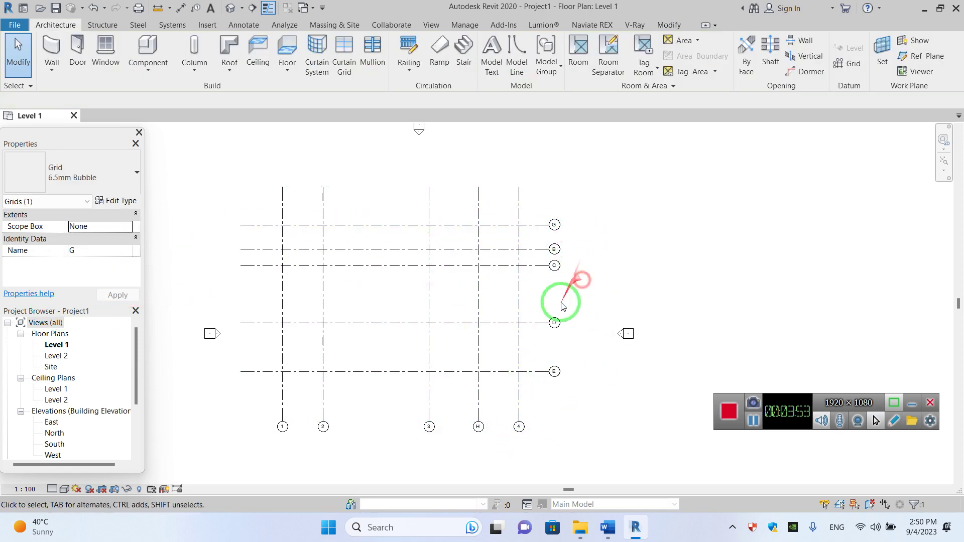
pyautogui.click(562, 323)
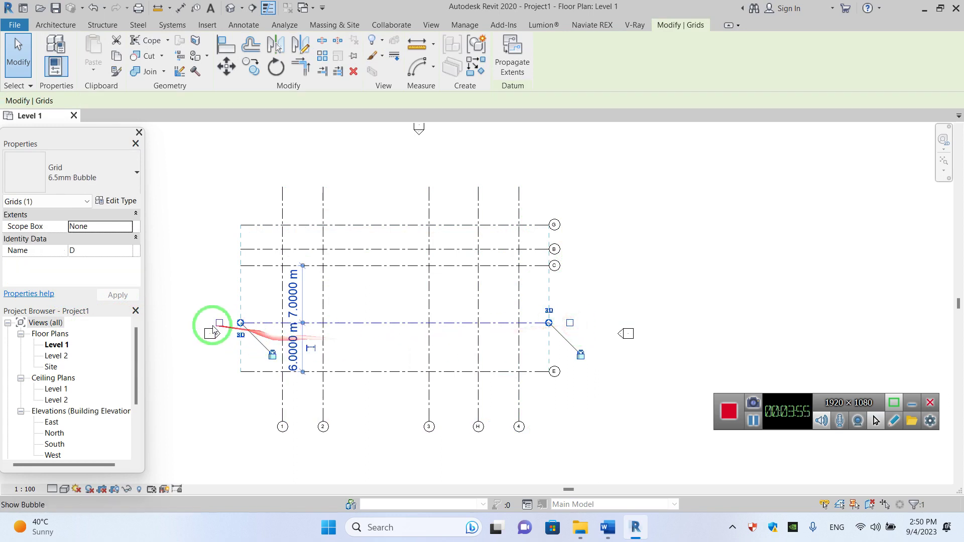
pyautogui.click(217, 323)
pyautogui.click(571, 323)
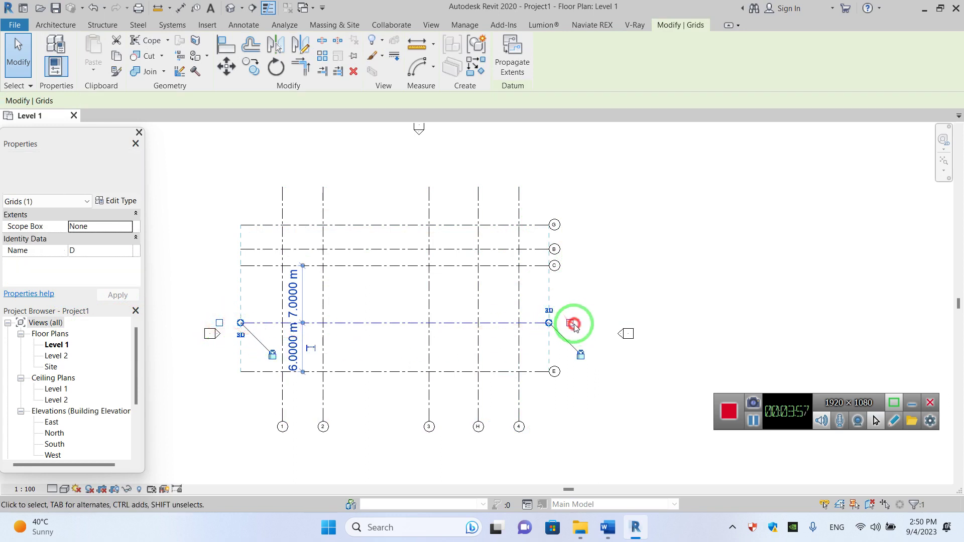
pyautogui.click(594, 271)
# Drag grid G's right end further right to extend the aligned lettered grids
pyautogui.scroll(1, 352, 327)
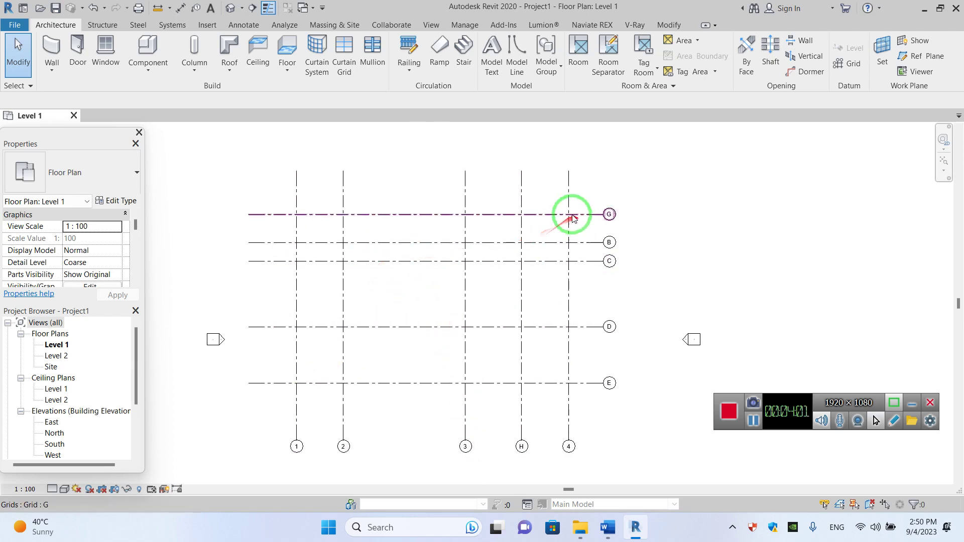
pyautogui.click(602, 214)
pyautogui.moveTo(603, 214); pyautogui.dragTo(625, 216)
pyautogui.click(252, 282)
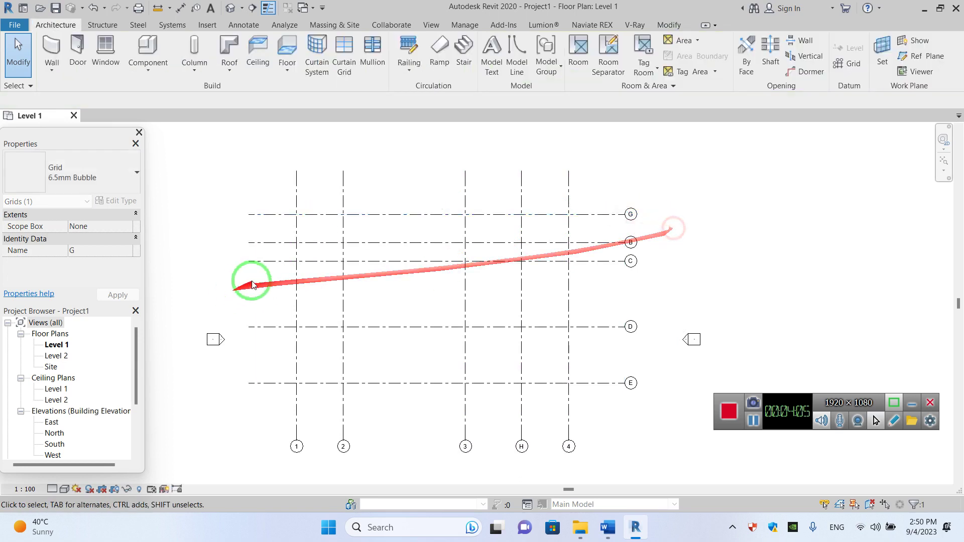
# Select and inspect grids G, 1 and 2, including grid 1's bottom bubble
pyautogui.click(255, 219)
pyautogui.click(296, 204)
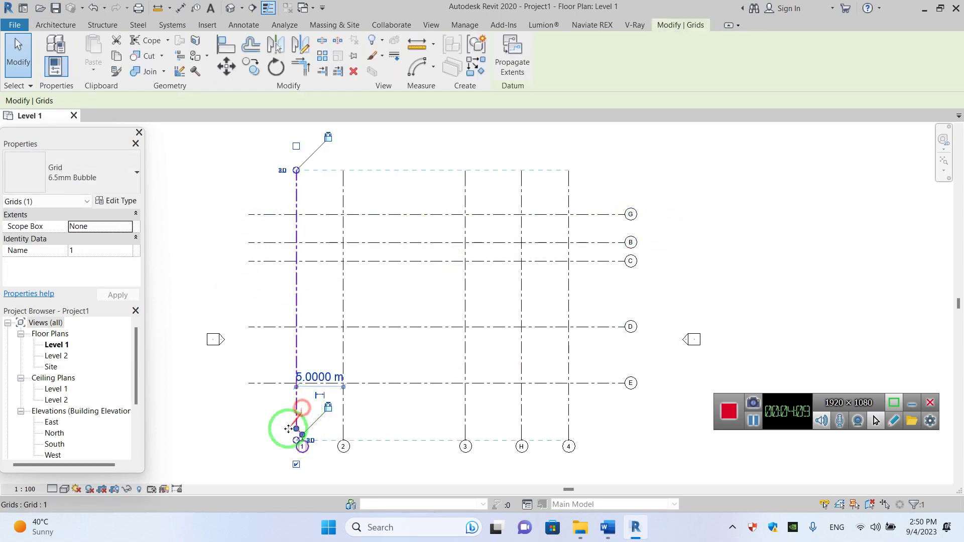
pyautogui.click(289, 429)
pyautogui.click(343, 434)
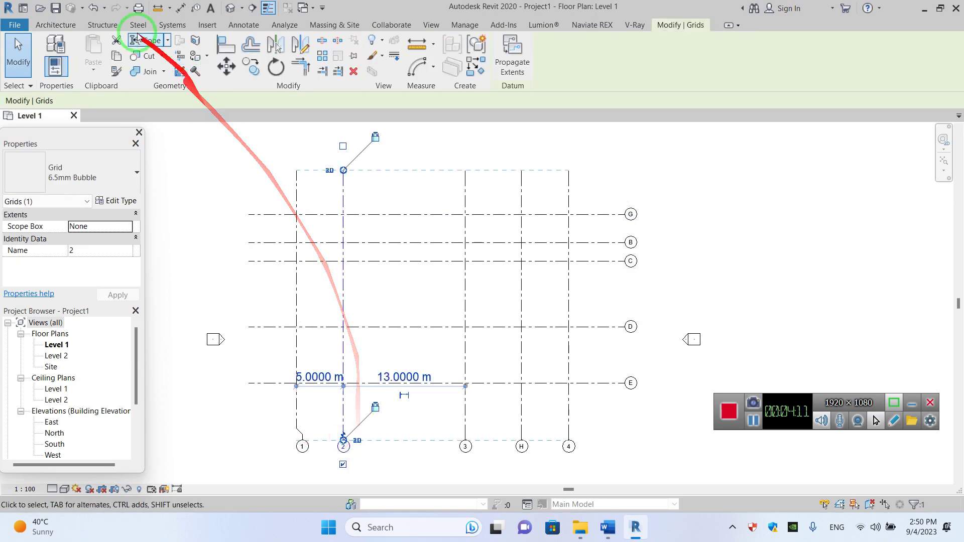
pyautogui.click(383, 469)
pyautogui.click(306, 440)
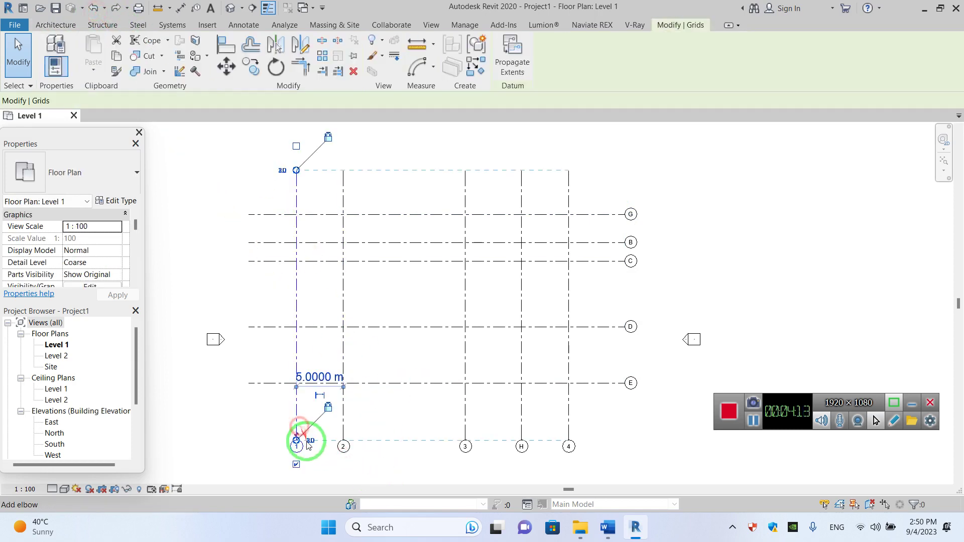
pyautogui.click(333, 462)
pyautogui.scroll(2, 334, 494)
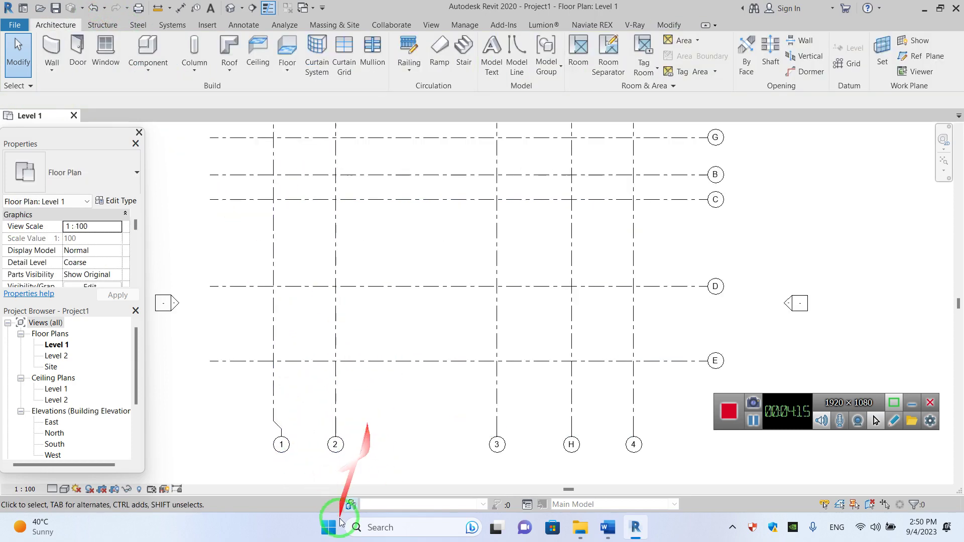
# Drag the numbered grids' bottom ends upward
pyautogui.scroll(-1, 555, 405)
pyautogui.click(480, 438)
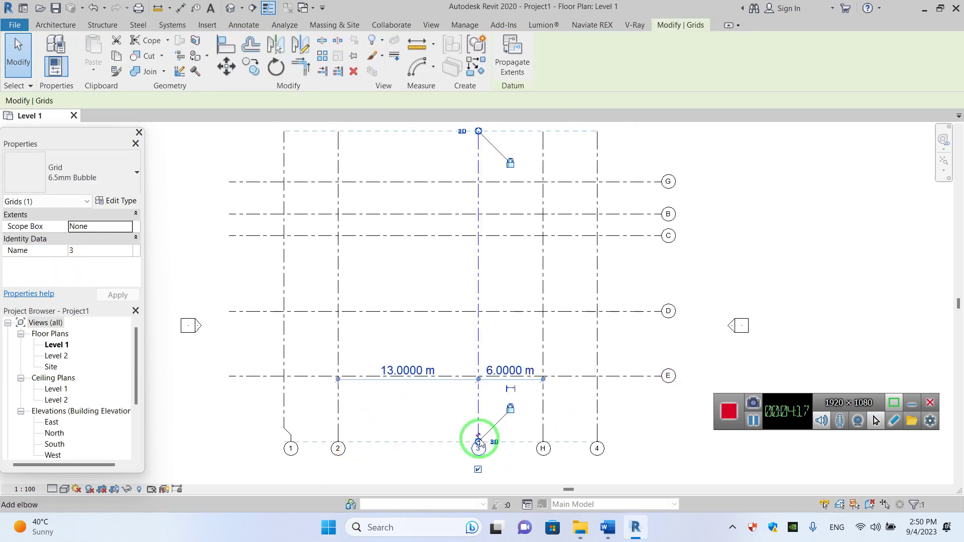
pyautogui.moveTo(478, 441); pyautogui.dragTo(447, 476)
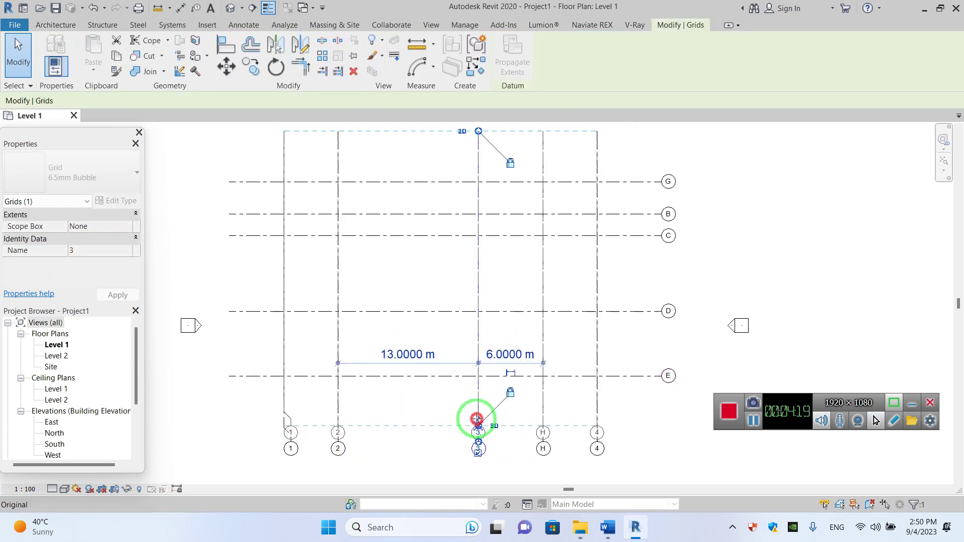
pyautogui.click(446, 476)
pyautogui.scroll(-1, 448, 409)
pyautogui.click(467, 331)
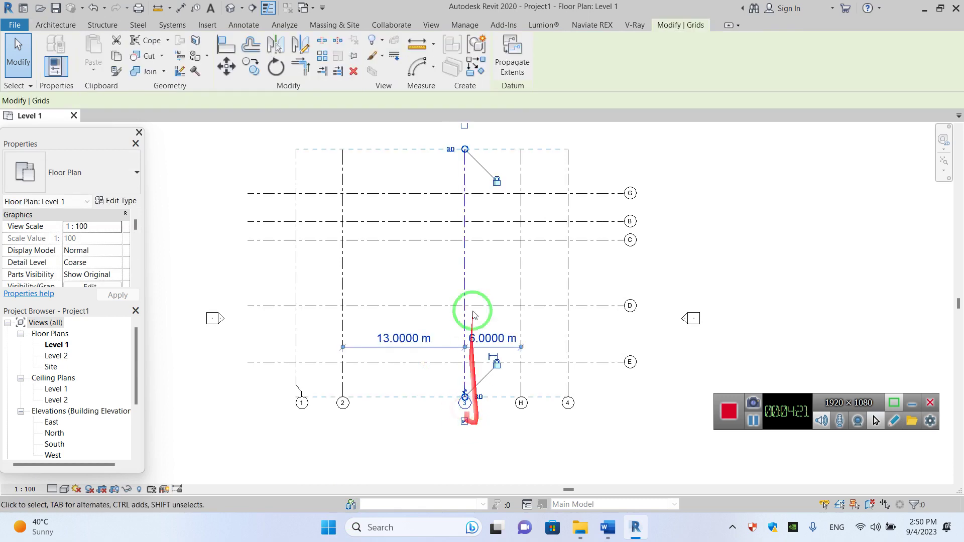
pyautogui.scroll(2, 487, 351)
pyautogui.click(457, 446)
# Reposition grid 3's bottom end on its own, keeping its label as 3
pyautogui.click(464, 406)
pyautogui.scroll(-2, 477, 387)
pyautogui.click(478, 380)
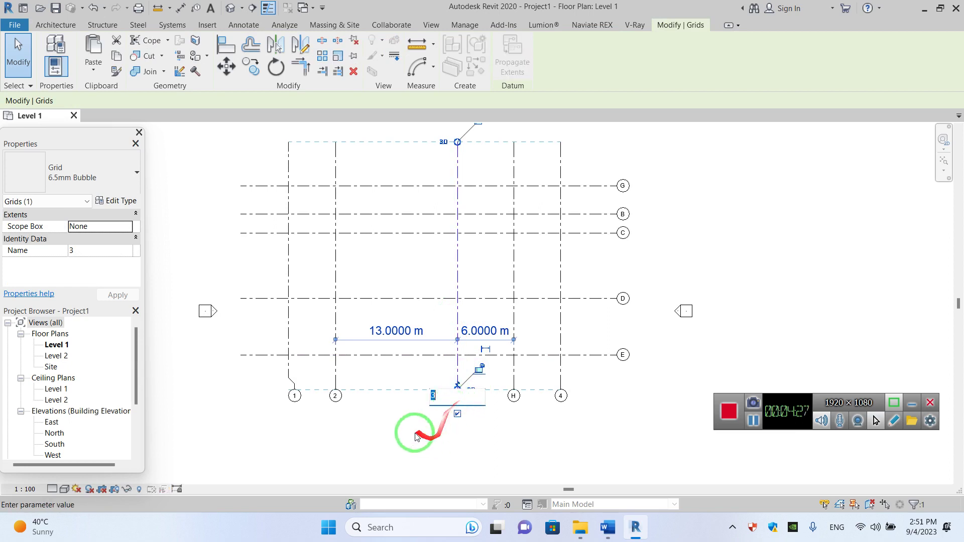
pyautogui.click(455, 403)
pyautogui.moveTo(459, 389); pyautogui.dragTo(457, 395)
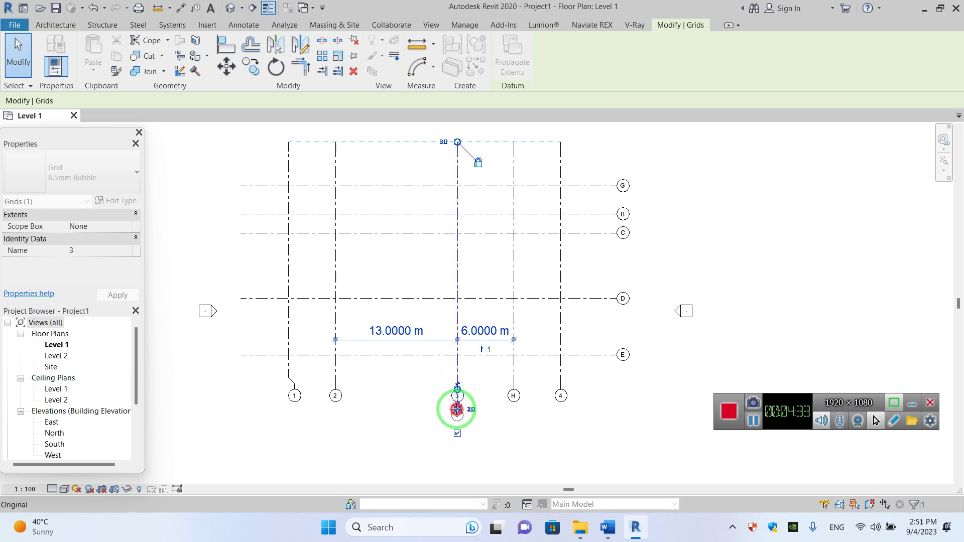
pyautogui.moveTo(456, 384); pyautogui.dragTo(457, 396)
pyautogui.click(430, 417)
pyautogui.click(458, 383)
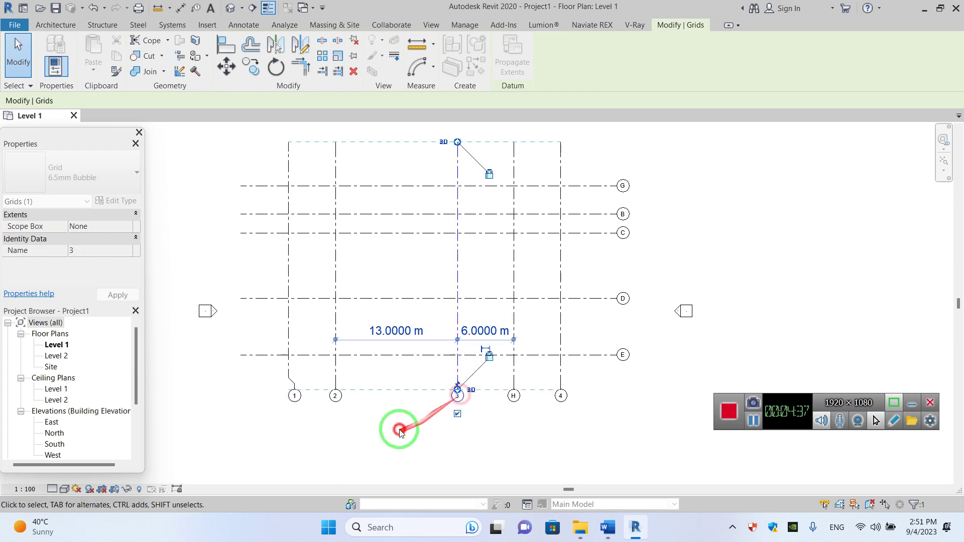
pyautogui.click(399, 423)
# Shift grid 3 left so it sits 9 m from grid 2 and 10 m from grid H
pyautogui.scroll(-2, 505, 418)
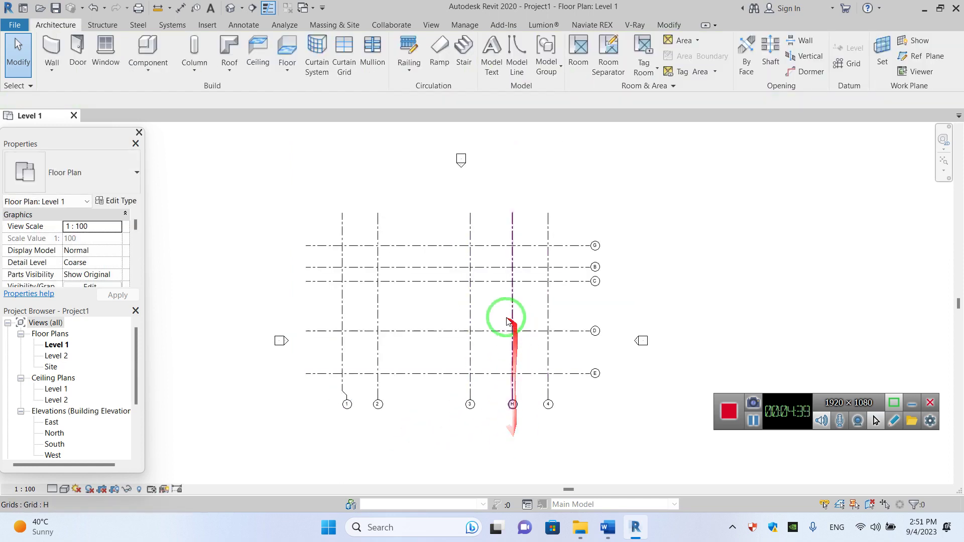
pyautogui.click(469, 296)
pyautogui.moveTo(471, 297); pyautogui.dragTo(442, 304)
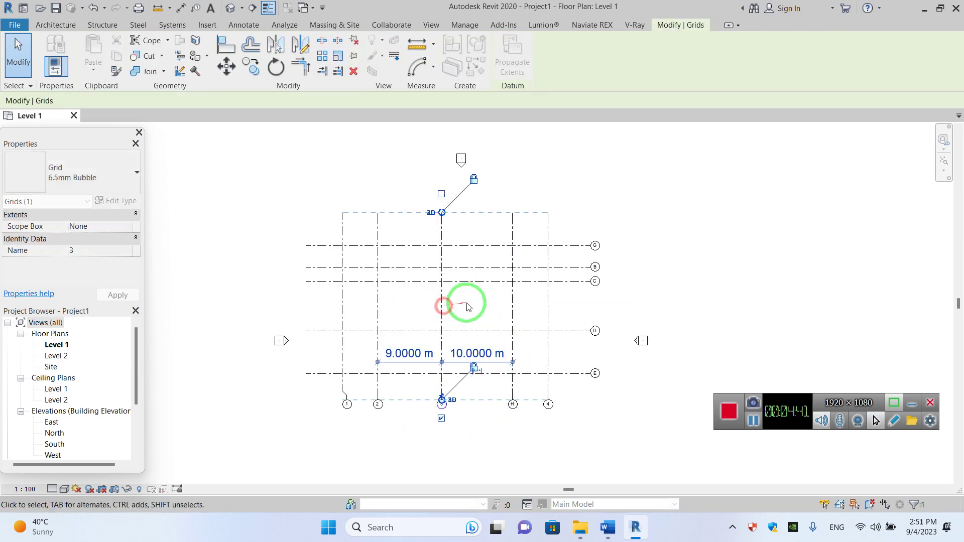
pyautogui.click(472, 295)
pyautogui.click(442, 301)
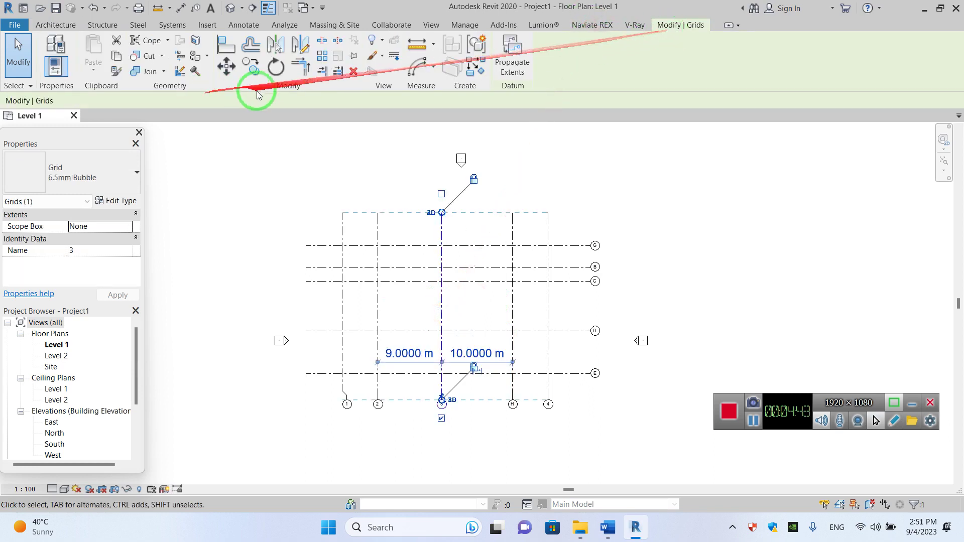
# Copy grid 3 to the right as new grid I, then move grid 3 to 4 m from grid 2
pyautogui.click(247, 75)
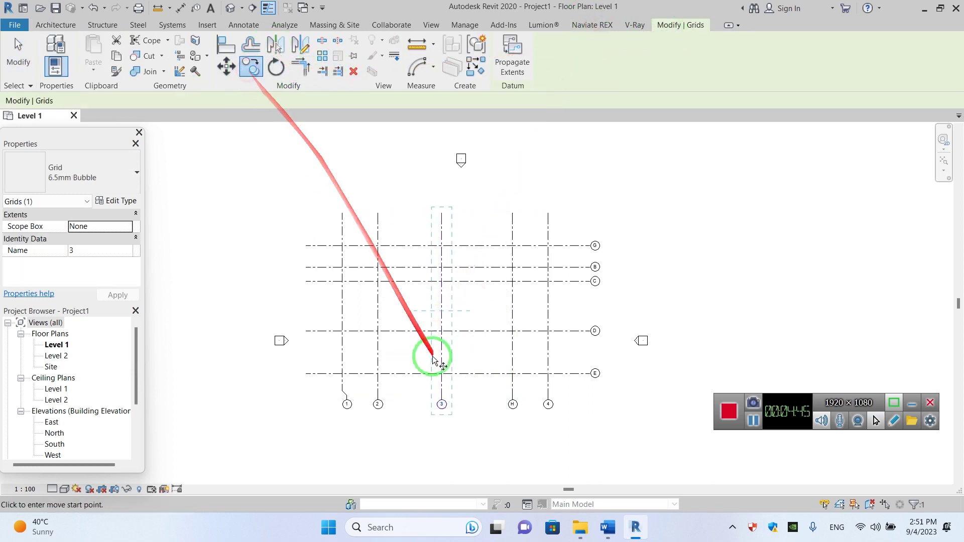
pyautogui.click(442, 330)
pyautogui.click(469, 315)
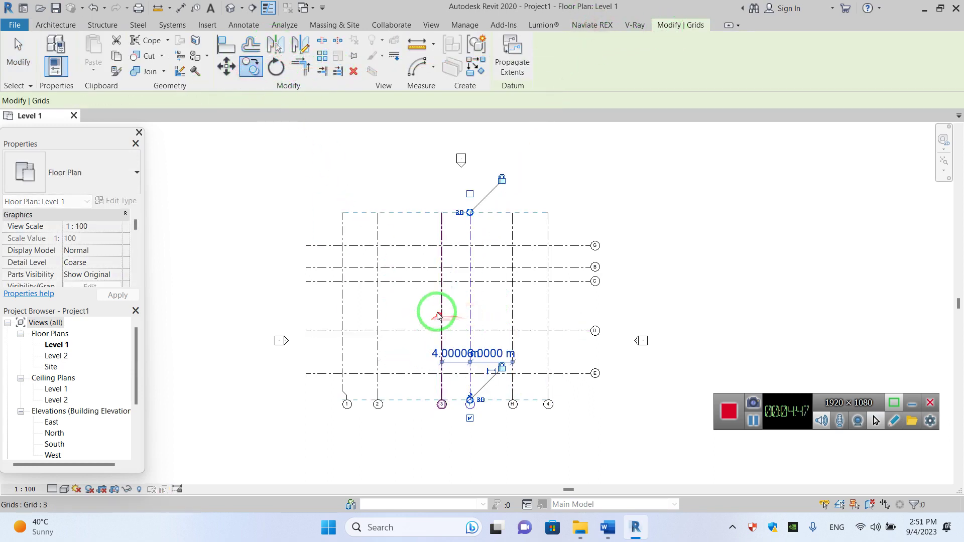
pyautogui.moveTo(441, 308); pyautogui.dragTo(412, 309)
pyautogui.click(430, 318)
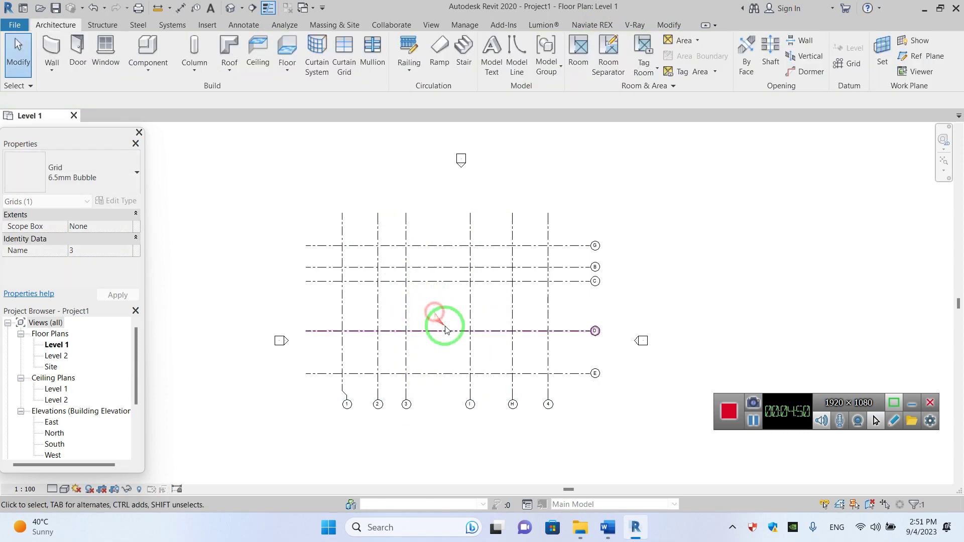
# Select grid E and offset its right-end bubble from the grid line
pyautogui.click(552, 317)
pyautogui.press('Escape')
pyautogui.click(581, 373)
pyautogui.scroll(2, 591, 376)
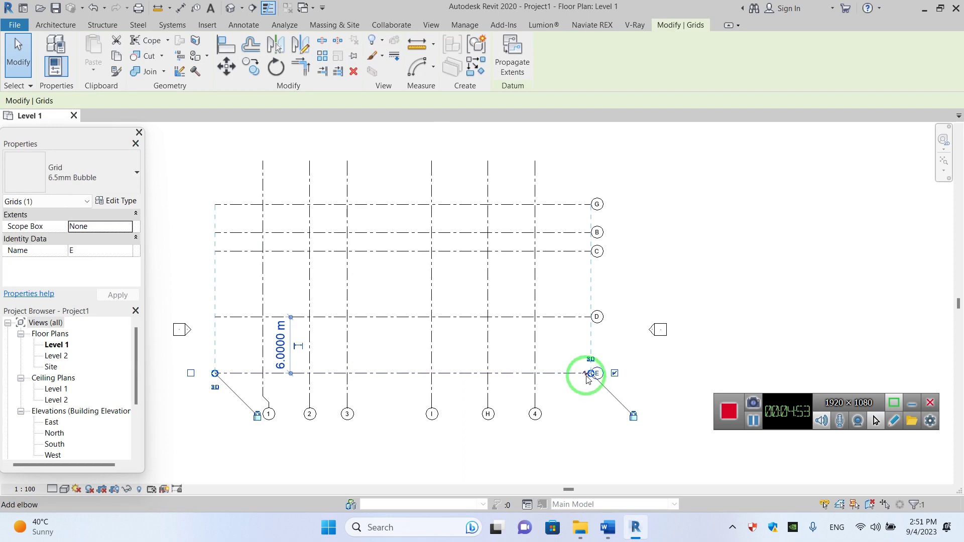
pyautogui.moveTo(585, 380); pyautogui.dragTo(584, 380)
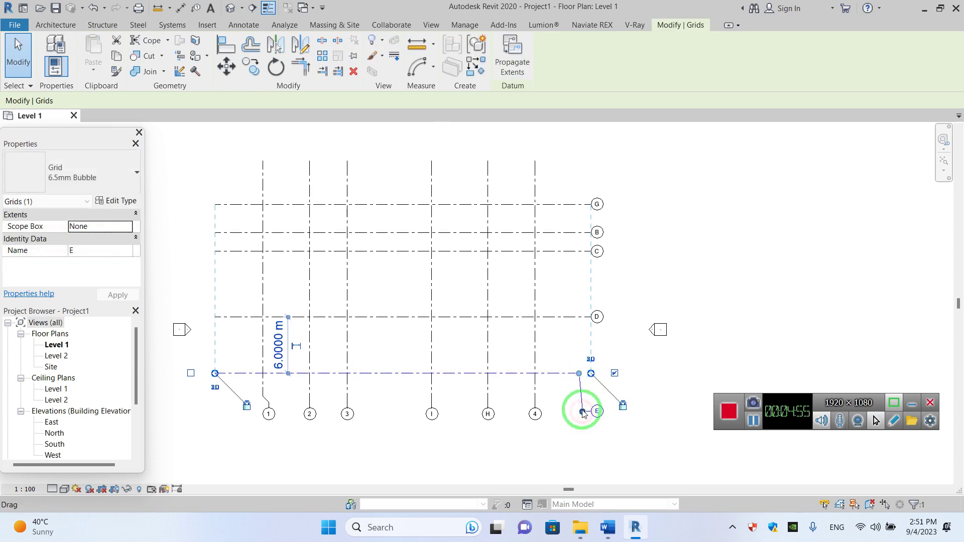